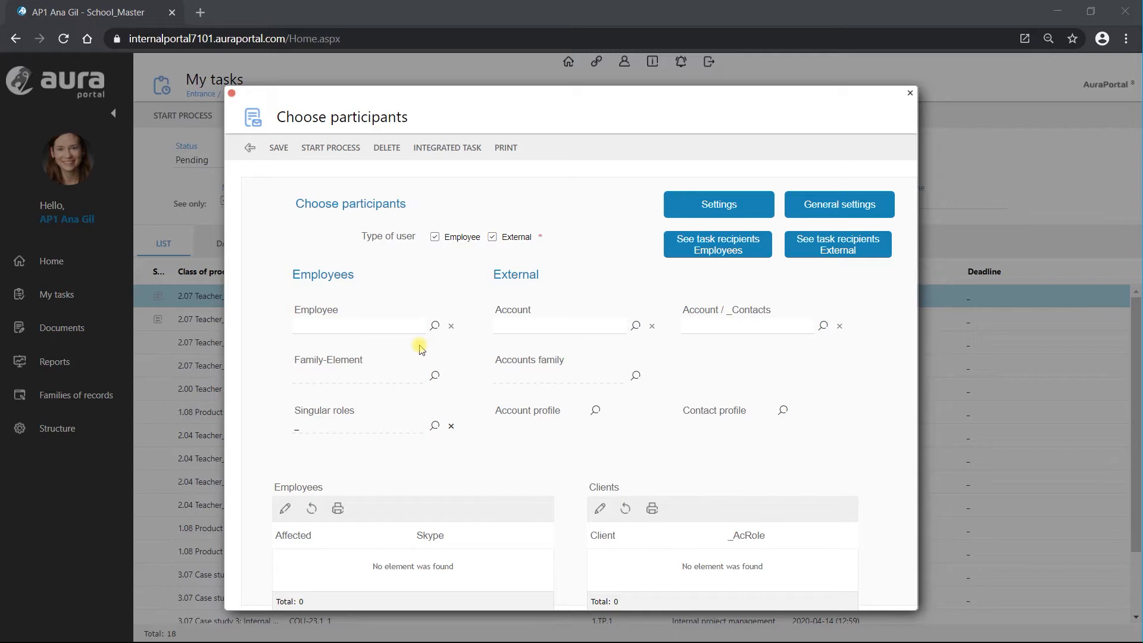
- Leave the Choose participants form and open the dictionary terms in the Structure area
click(249, 147)
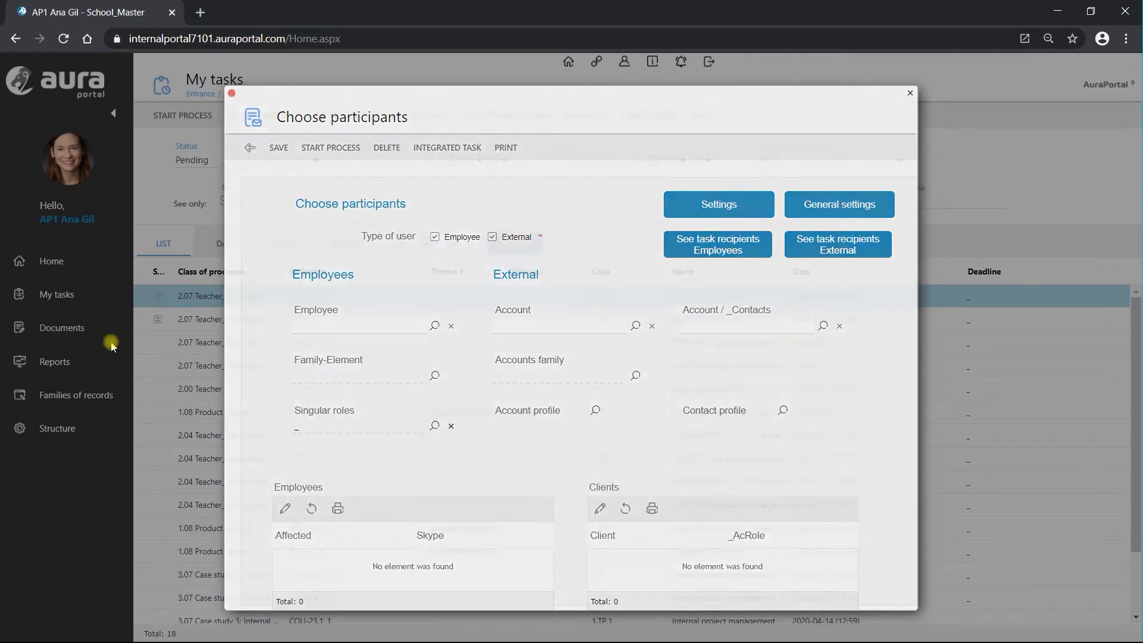
click(44, 428)
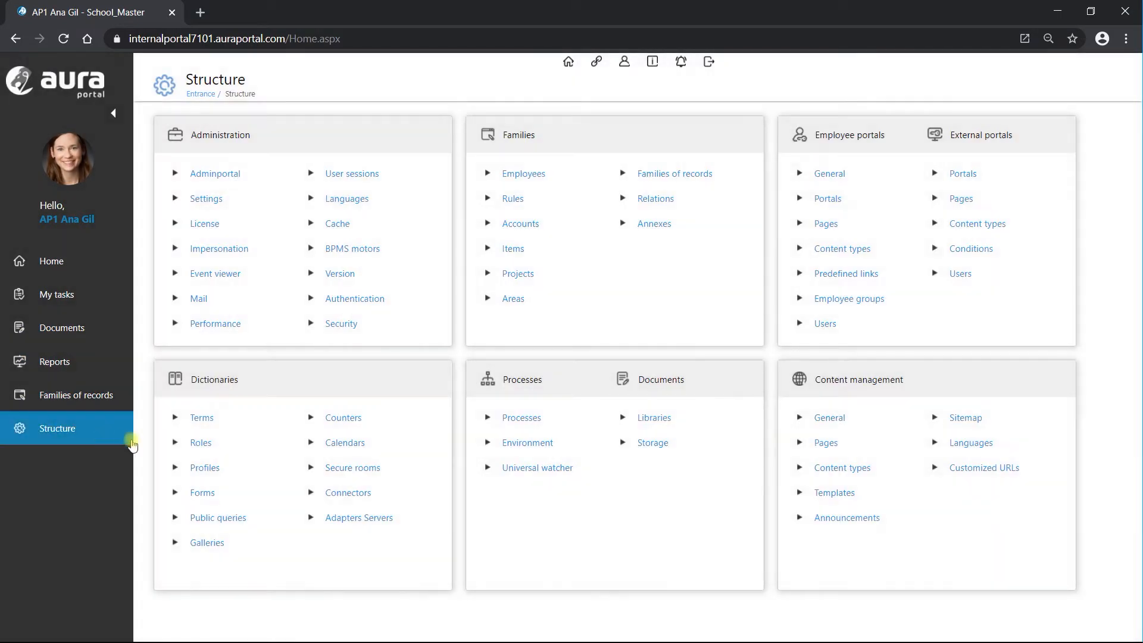
click(199, 423)
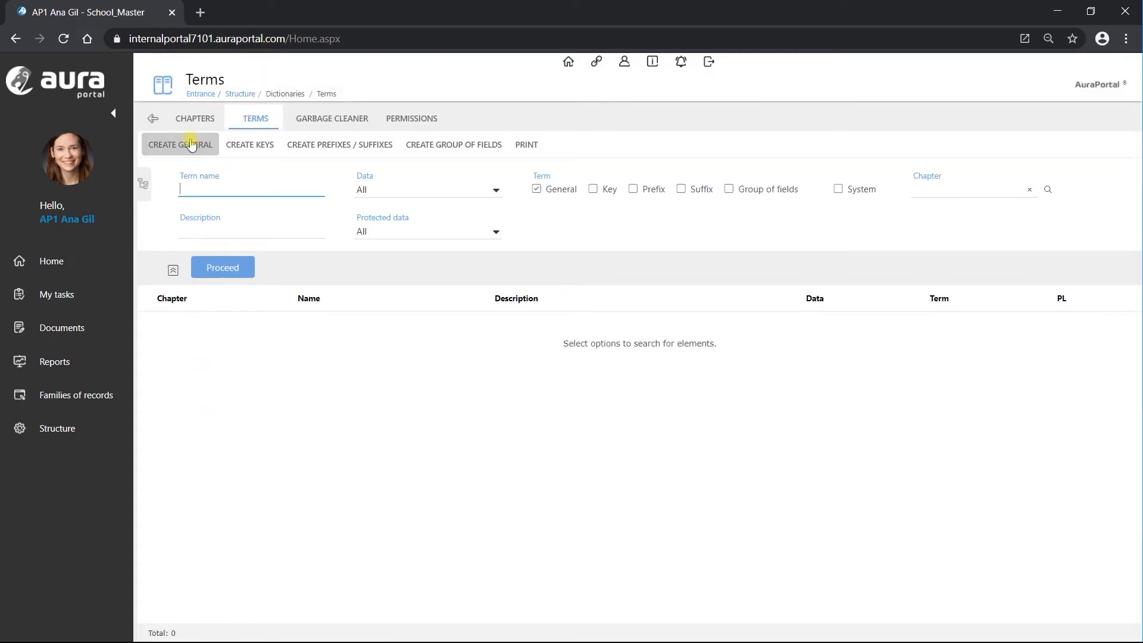
- Create and save a general term "Singular roles demo" in the Demo chapter, with data type Dictionary and Singular roles
click(189, 145)
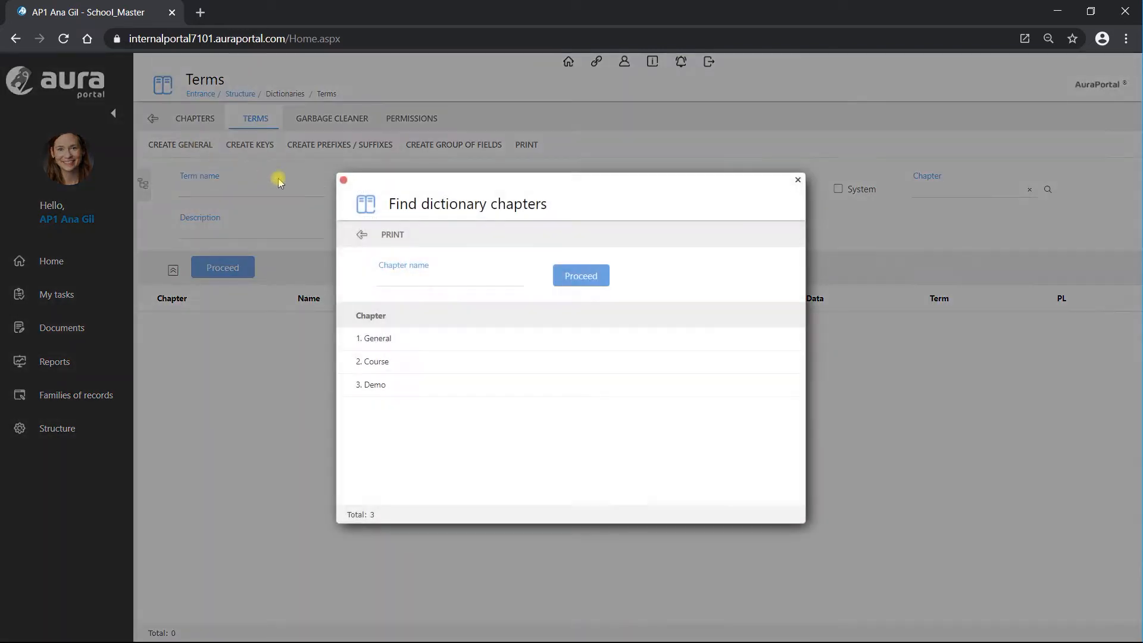
click(375, 387)
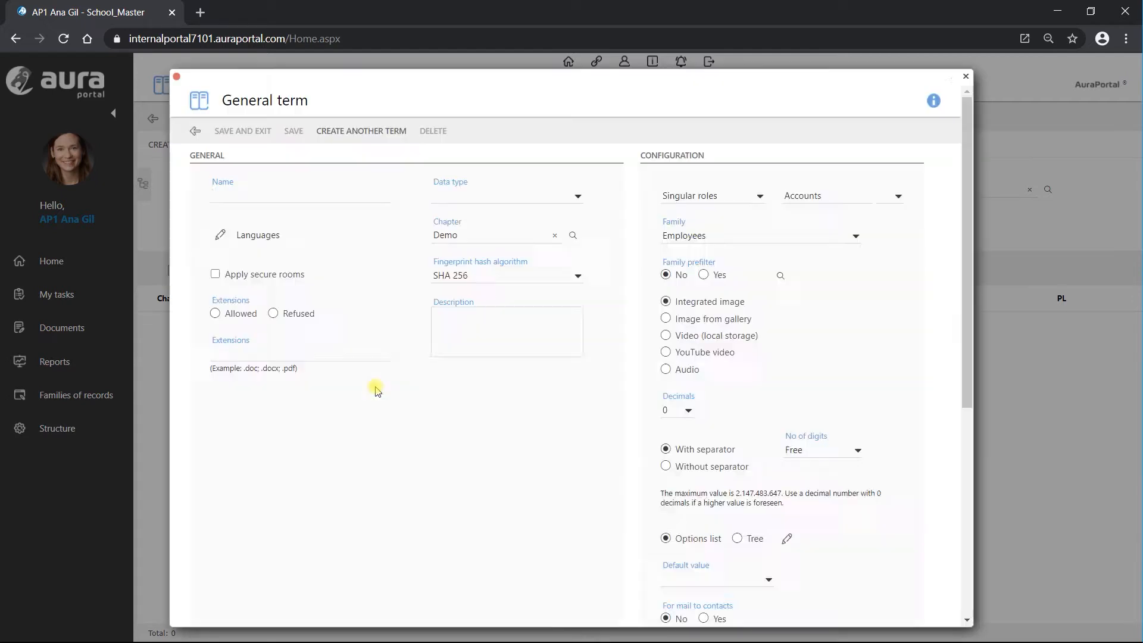
text(Singular roles demo)
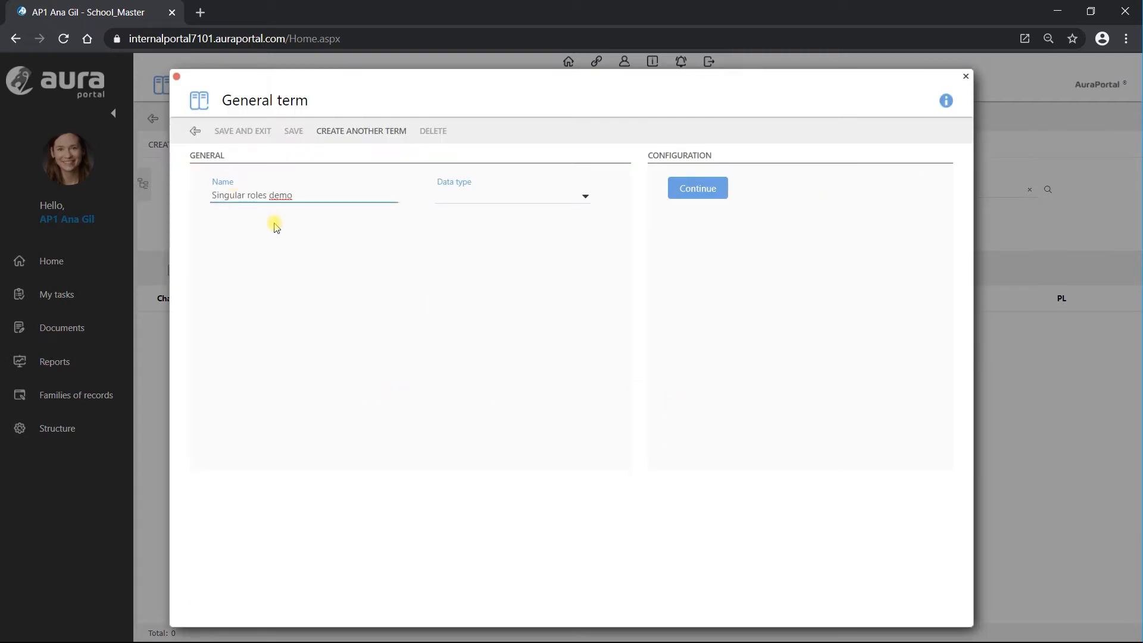
click(581, 196)
click(528, 257)
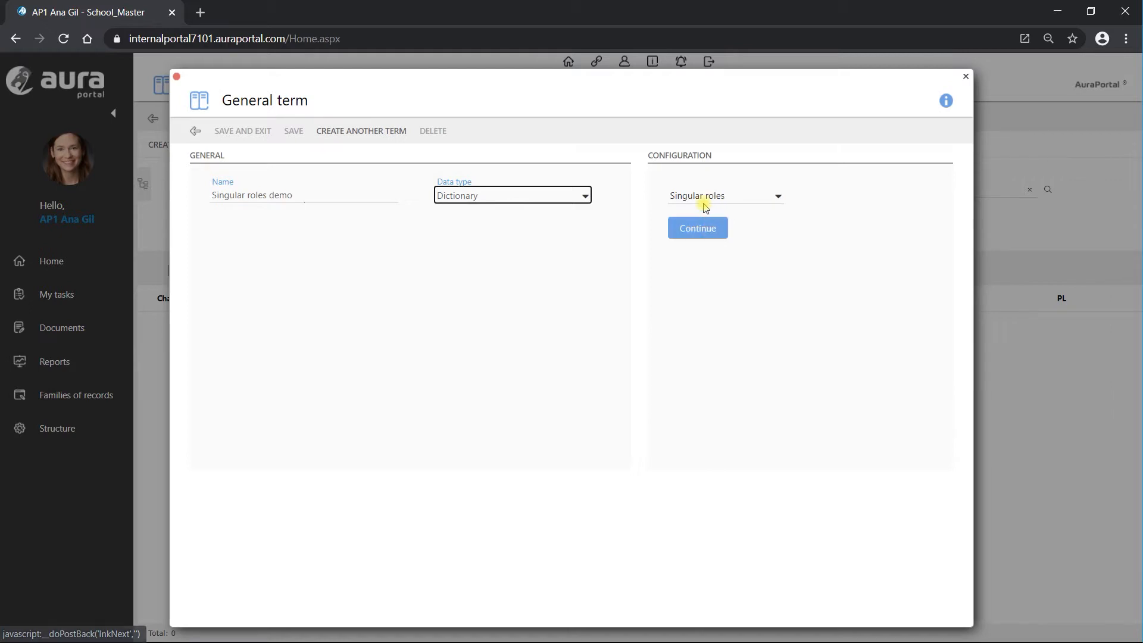
click(693, 233)
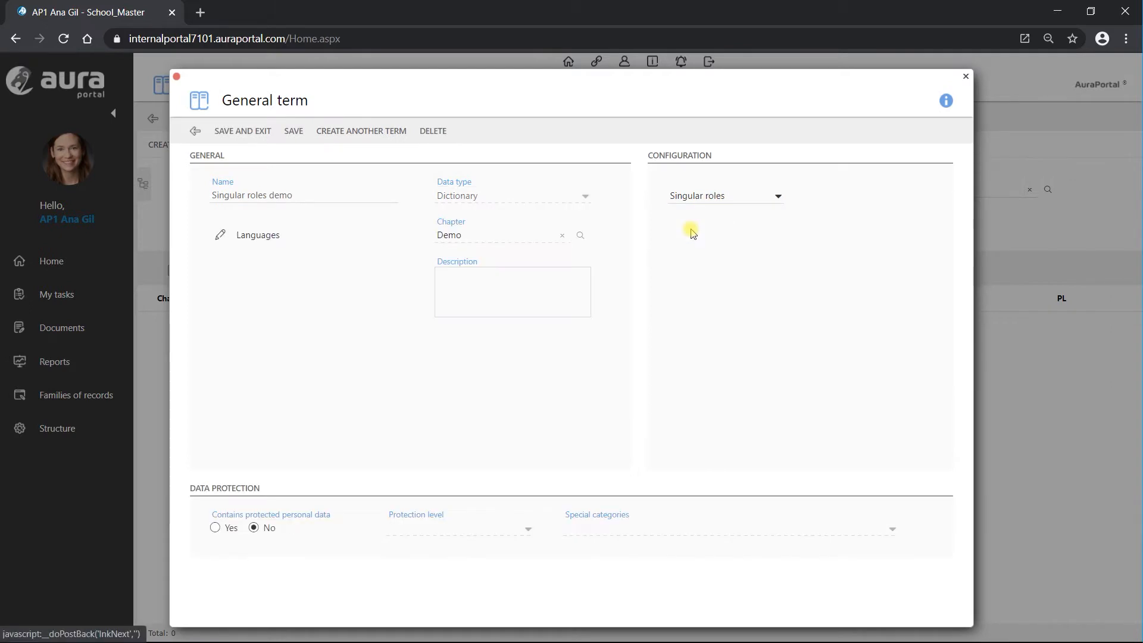
click(249, 134)
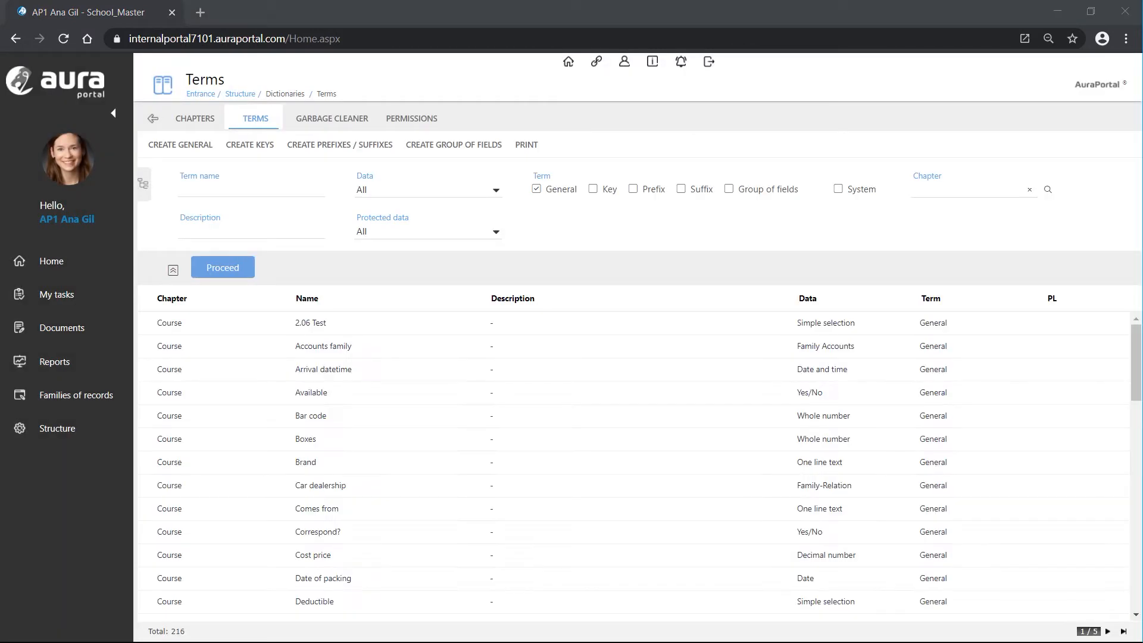
- Create and save a general term "Account profile demo" in the Demo chapter, with data type Dictionary, configured as Profiles for Accounts
click(158, 144)
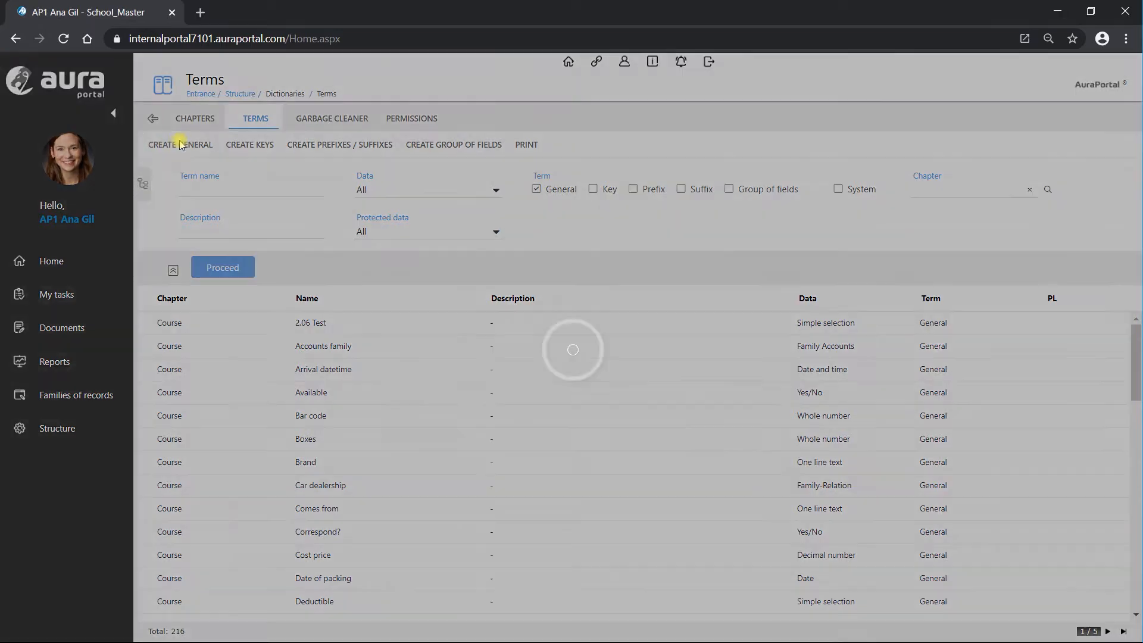
click(500, 393)
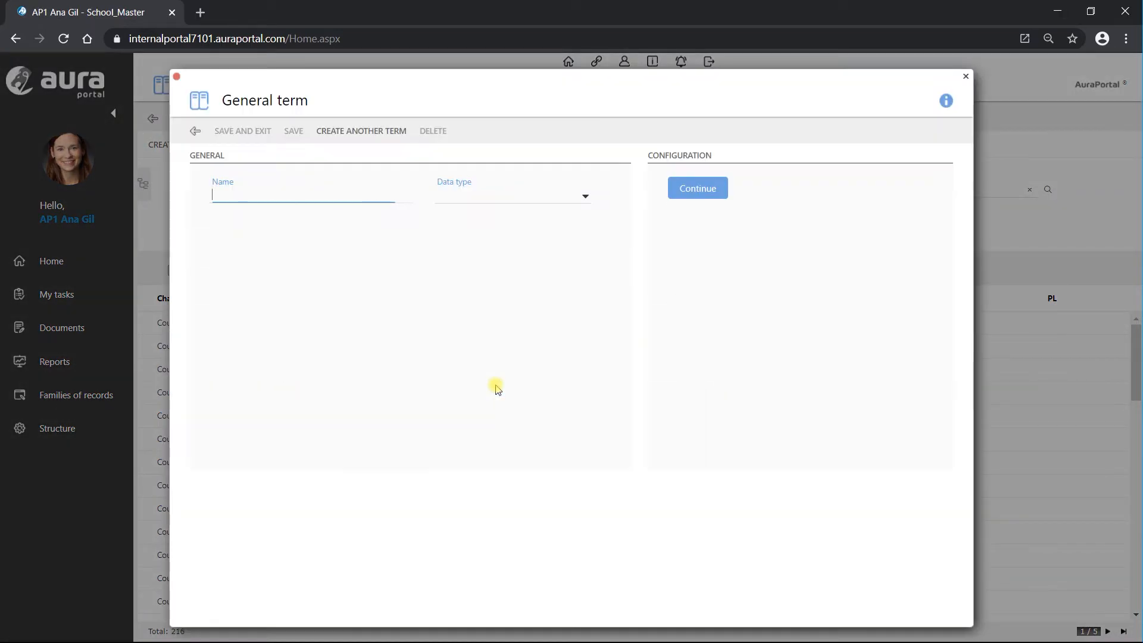
text(Account profile demo)
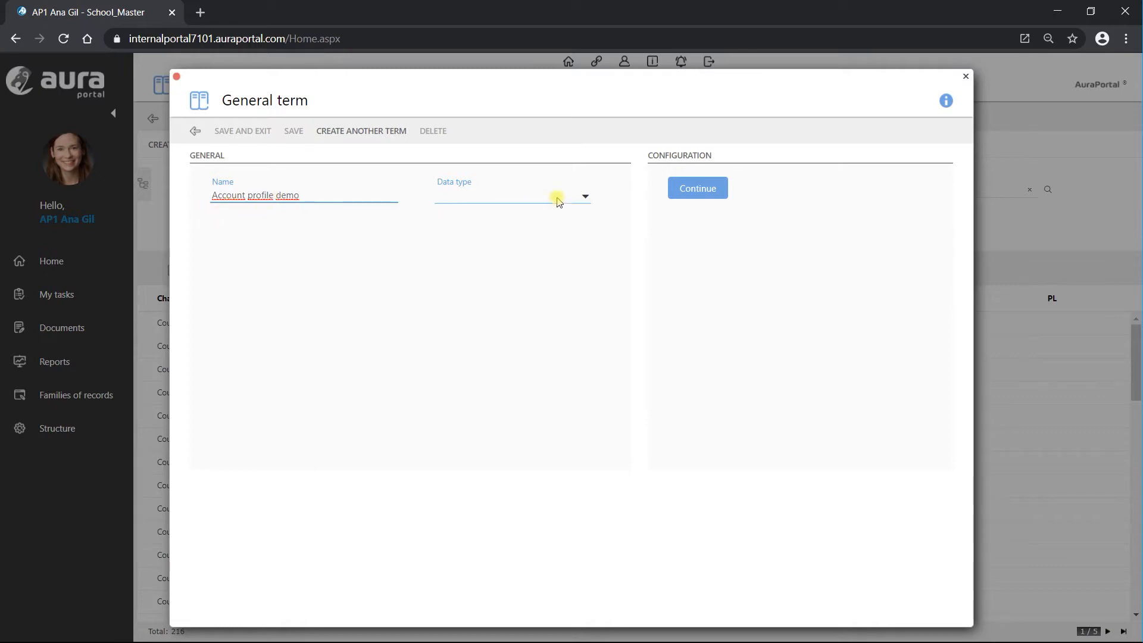
click(581, 197)
click(536, 258)
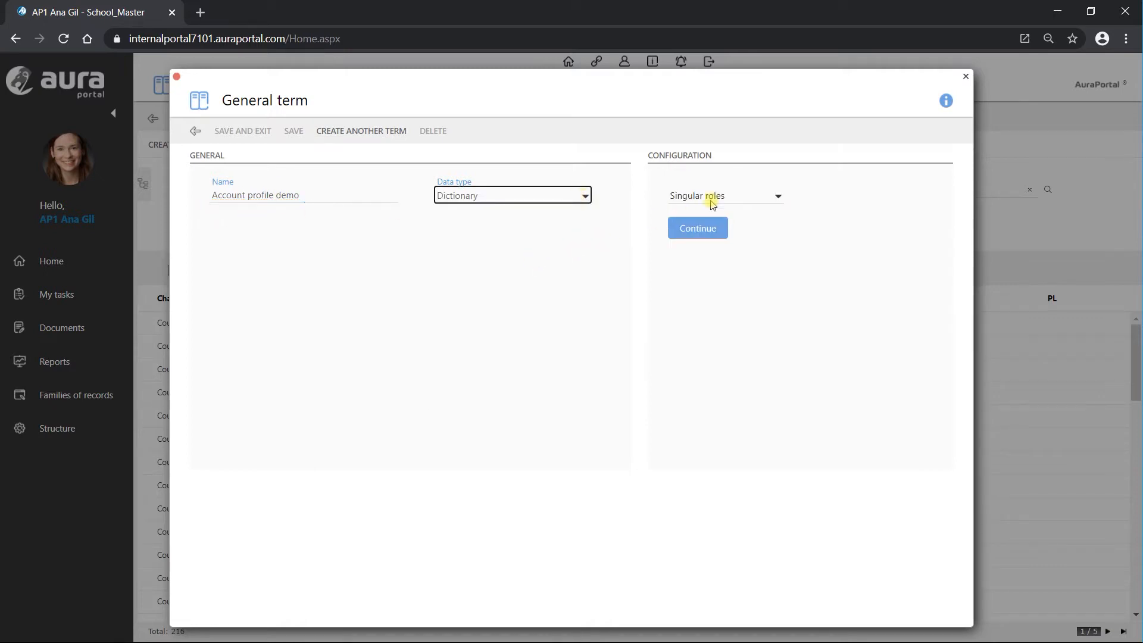
click(718, 198)
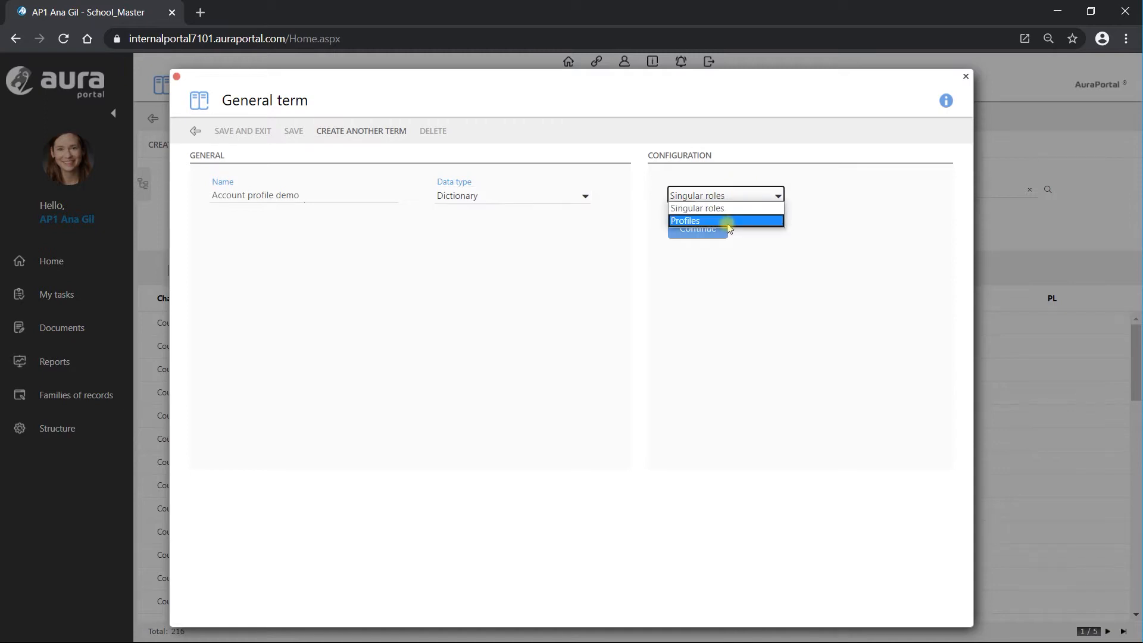
click(726, 221)
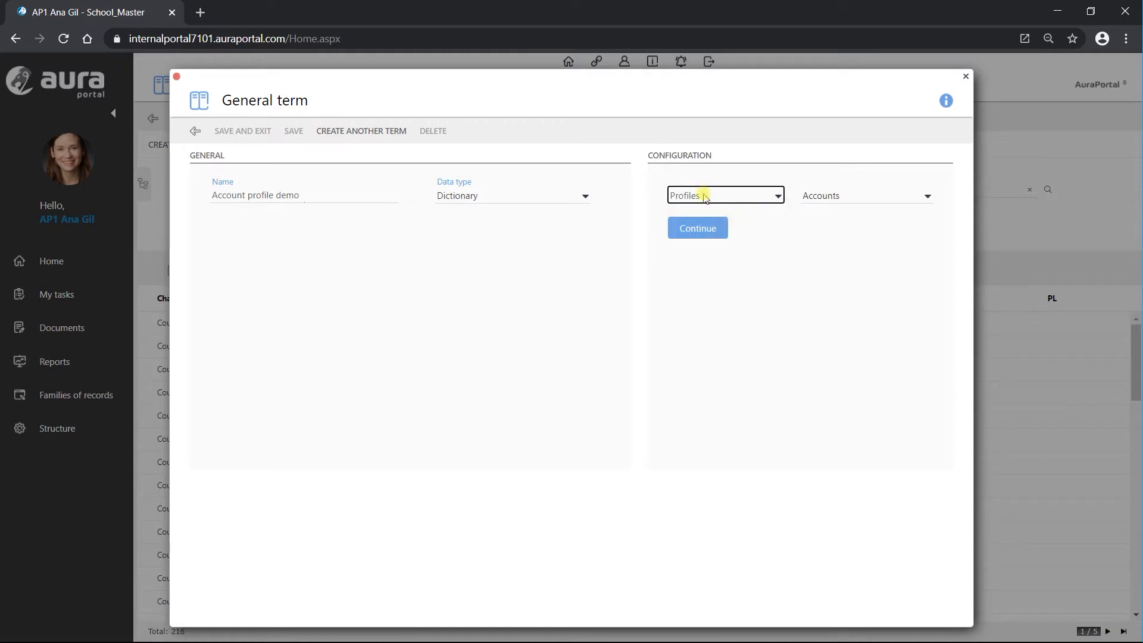
click(927, 197)
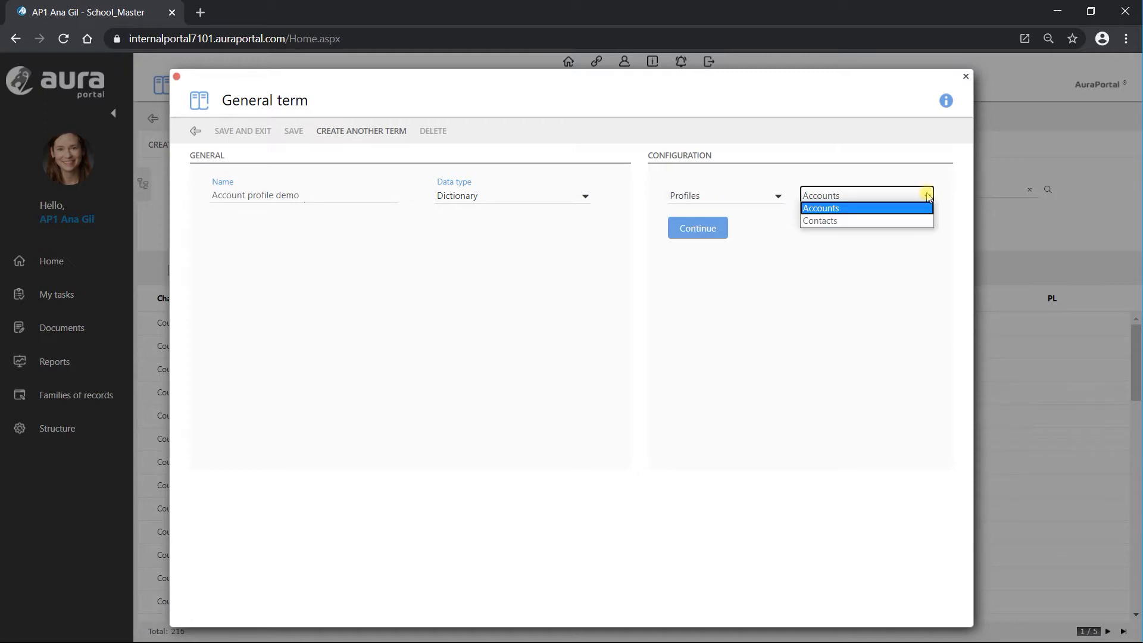
click(873, 212)
click(692, 231)
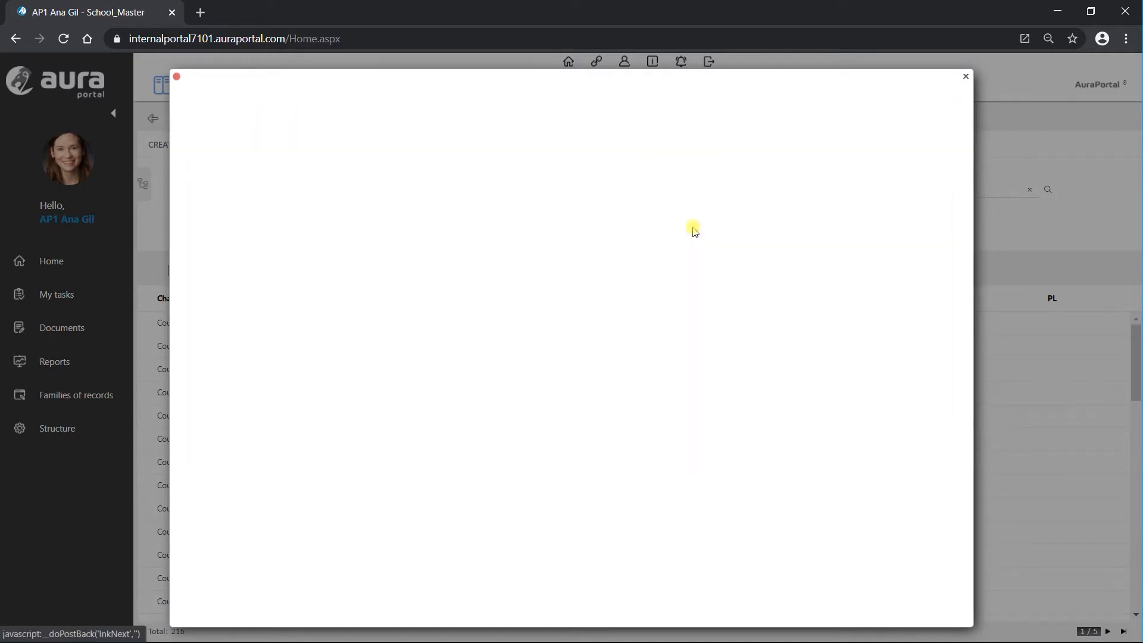
click(257, 132)
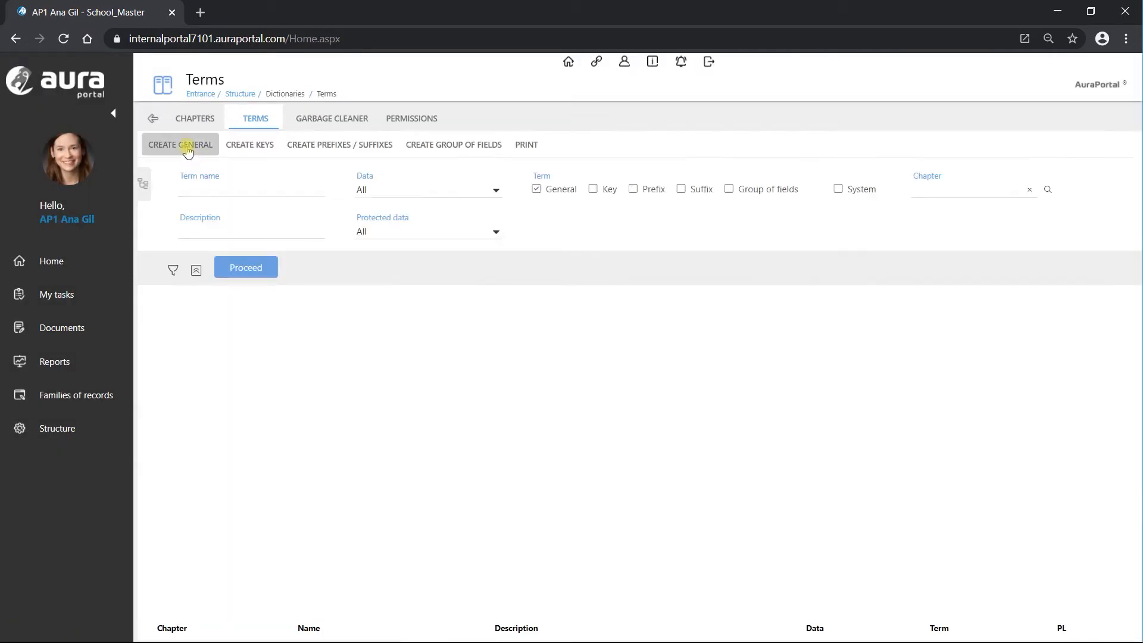
- Create and save a general term "Contact profile demo" in the Demo chapter, with data type Dictionary, configured as Profiles for Contacts
click(186, 148)
click(430, 387)
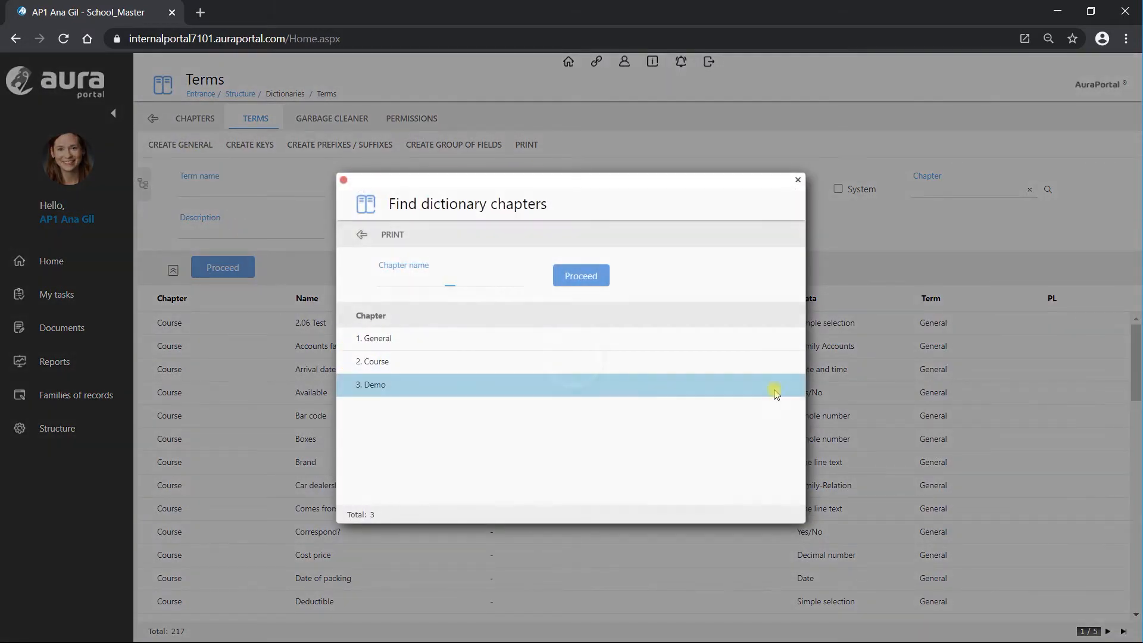
text(Contact profile demo)
click(462, 196)
click(483, 258)
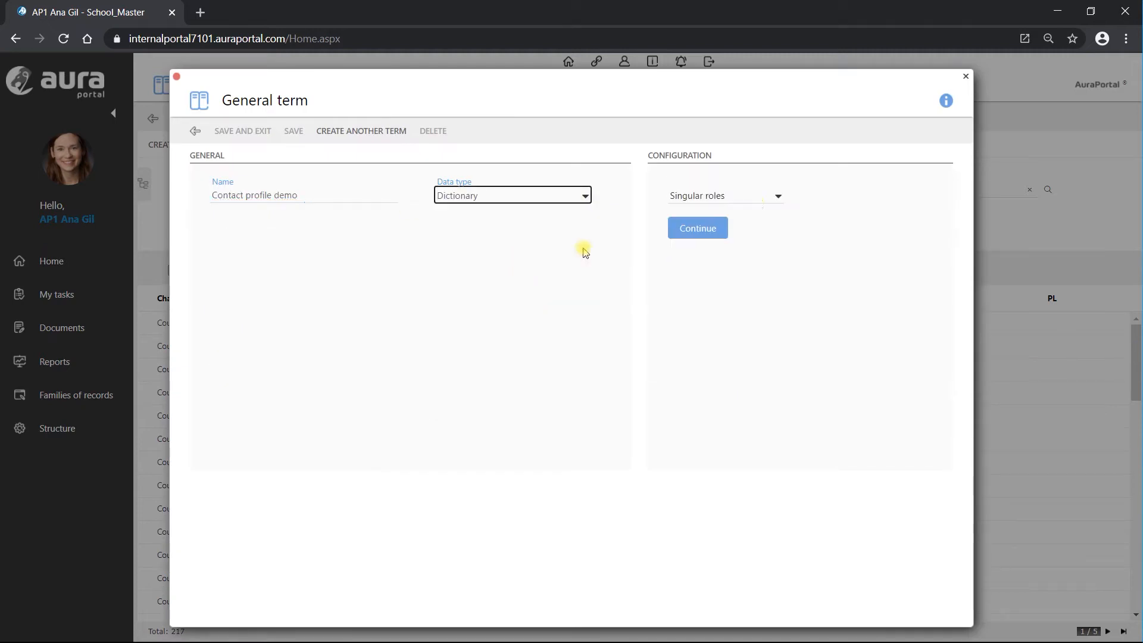
click(778, 195)
click(750, 219)
click(859, 200)
click(858, 222)
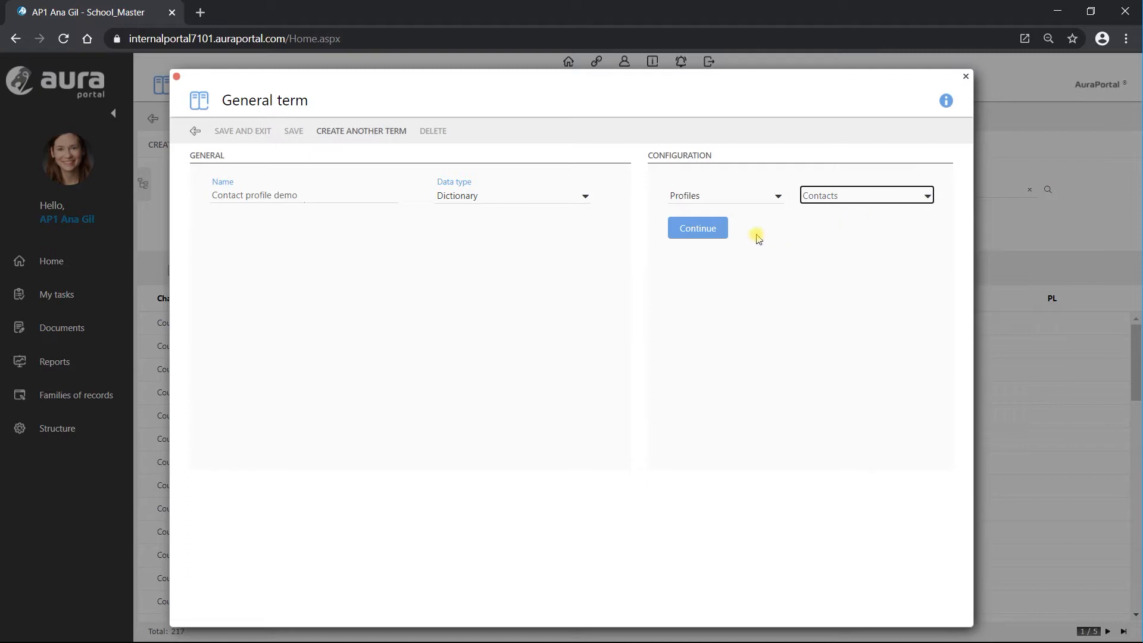
click(698, 230)
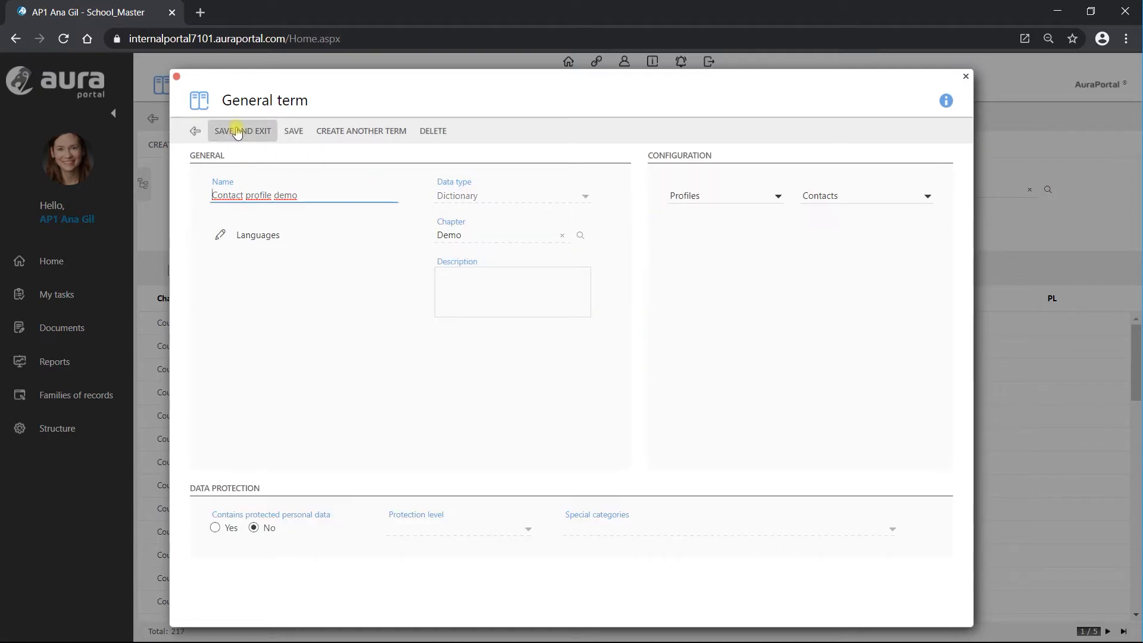
click(237, 133)
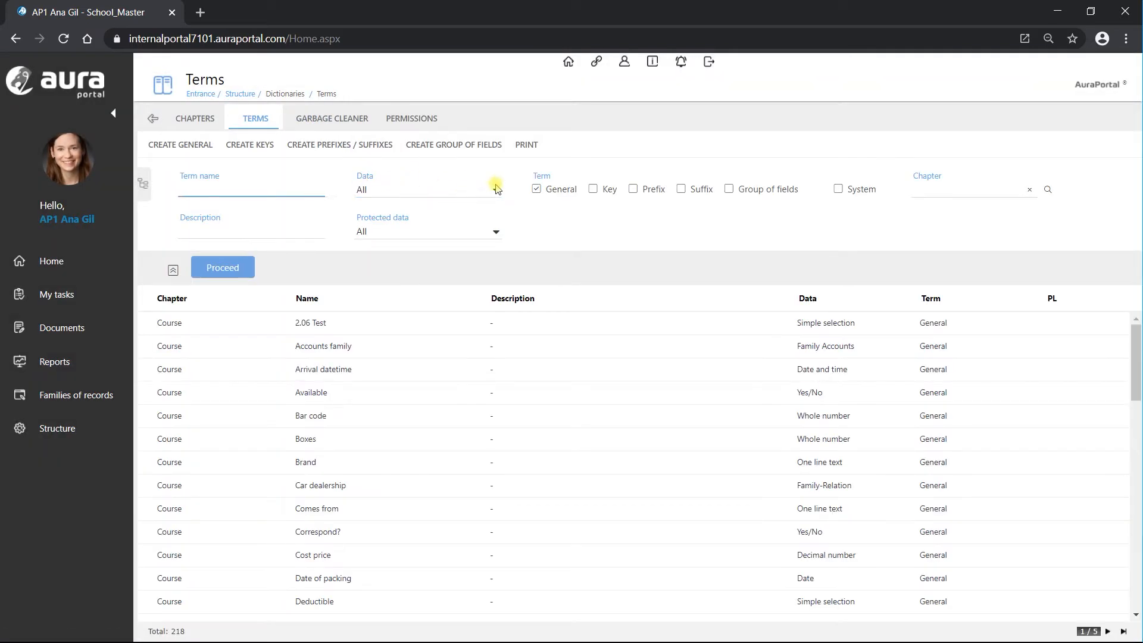
- Filter the terms list by the Dictionary data type to review the dictionary terms
click(496, 191)
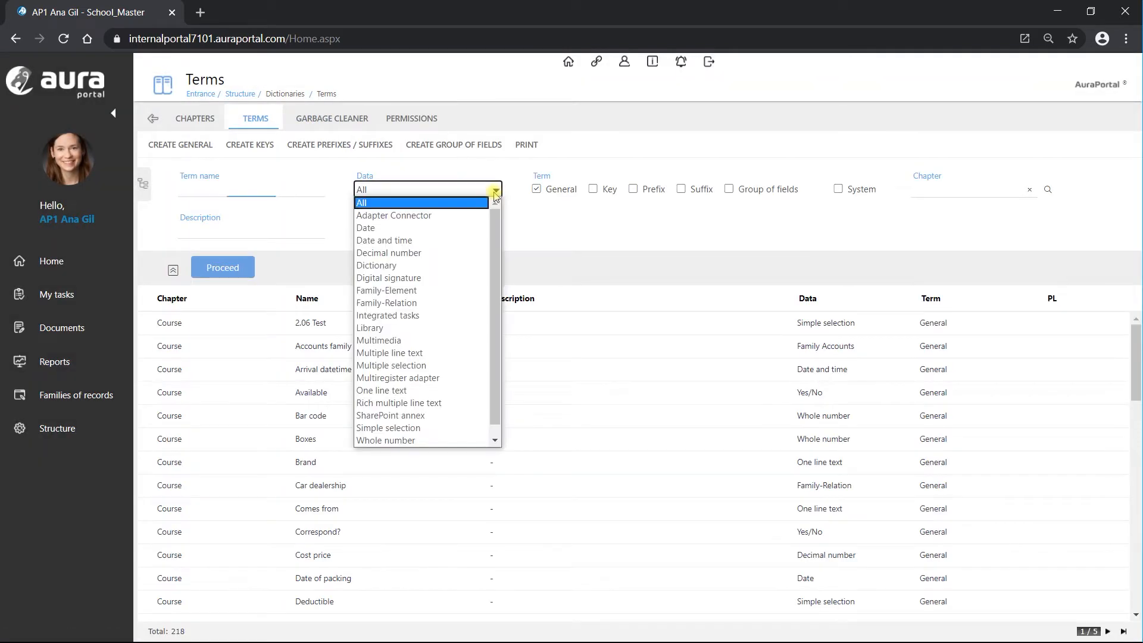
click(423, 266)
click(222, 271)
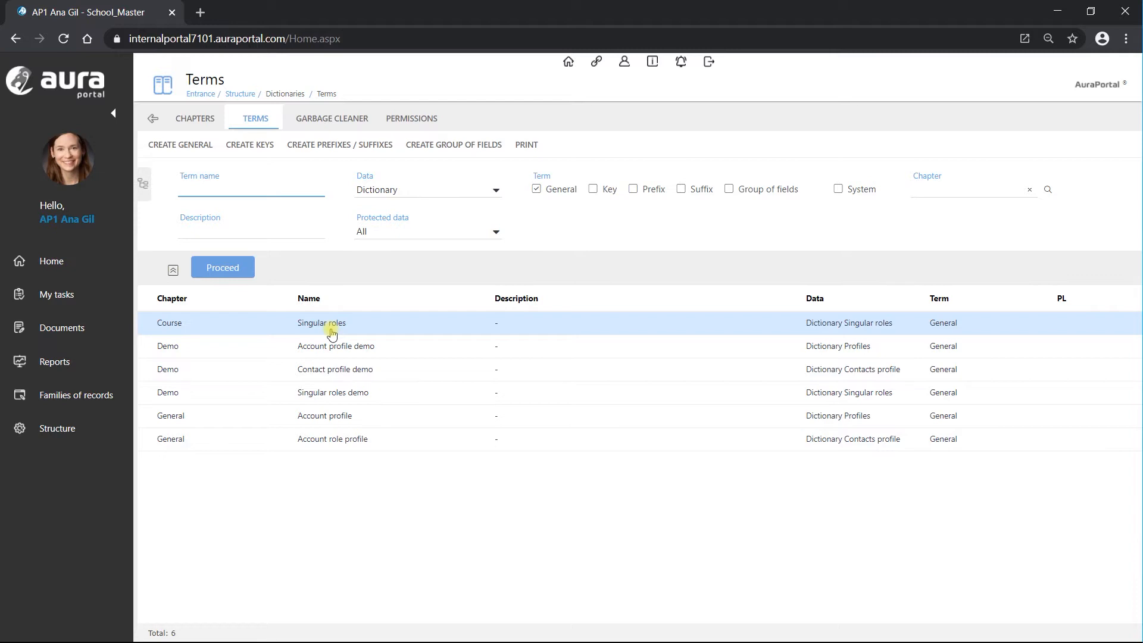
- Open the most recent Choose participants task from My tasks and go to the general settings of its process class
click(57, 295)
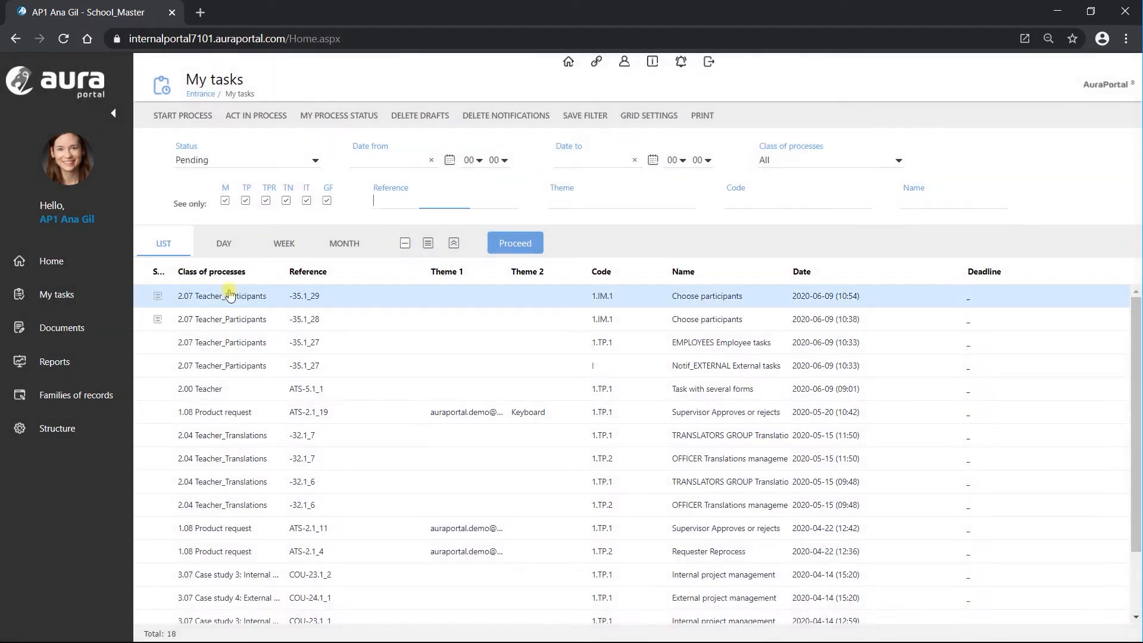
click(229, 295)
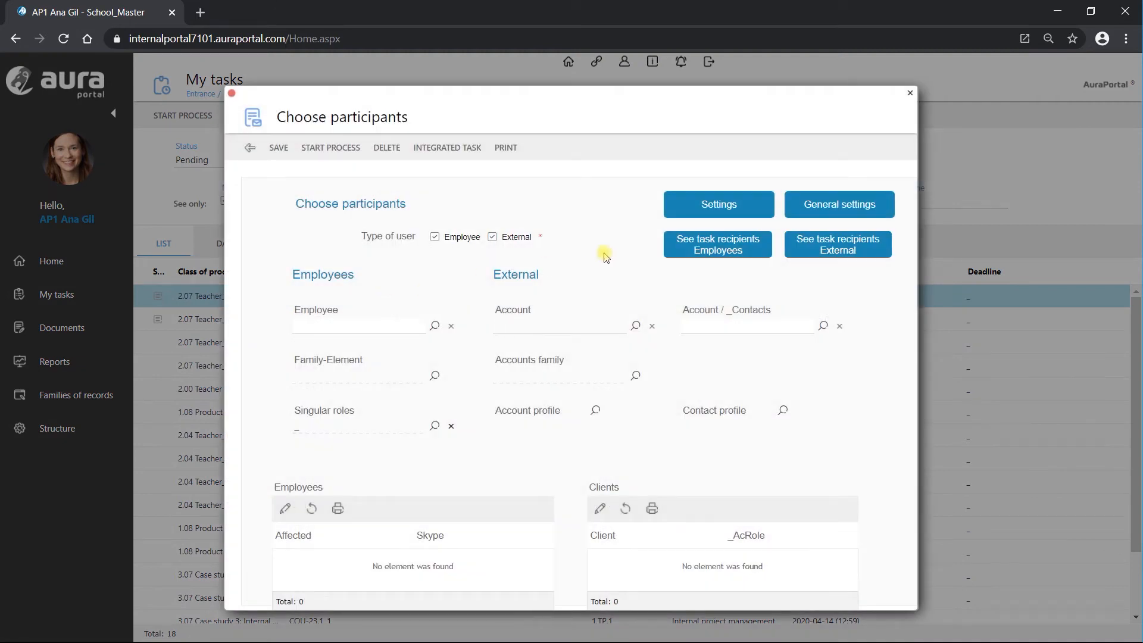
click(836, 207)
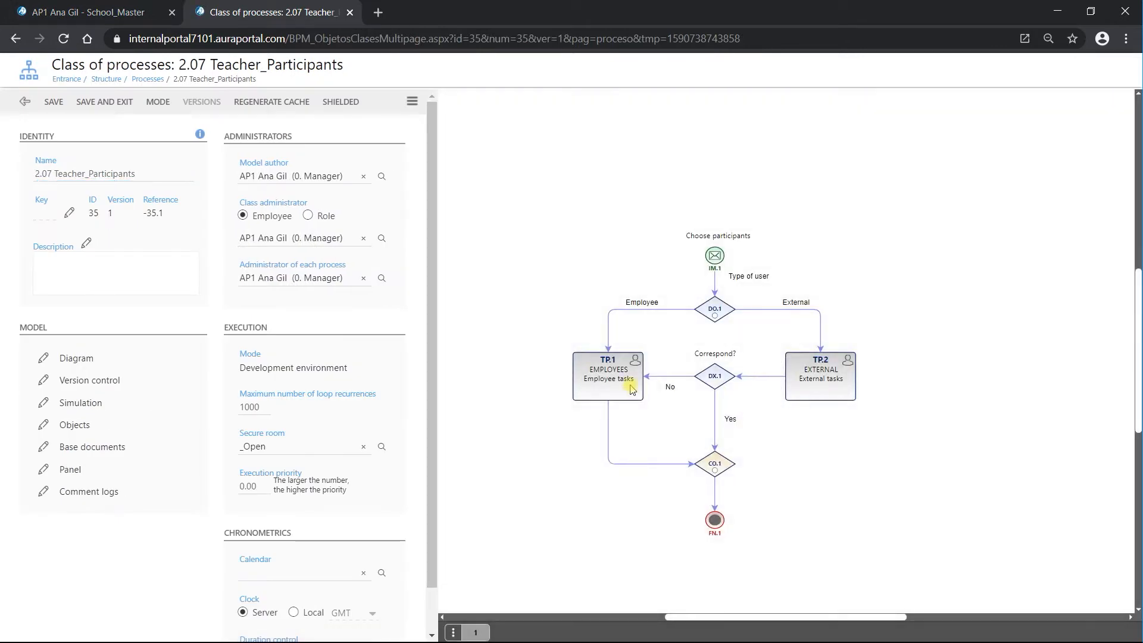
- Set the appointed performer of the EMPLOYEES personal task (TP.1) to the general panel field Singular roles and save the performer
click(606, 380)
scroll(339, 401, down, 3)
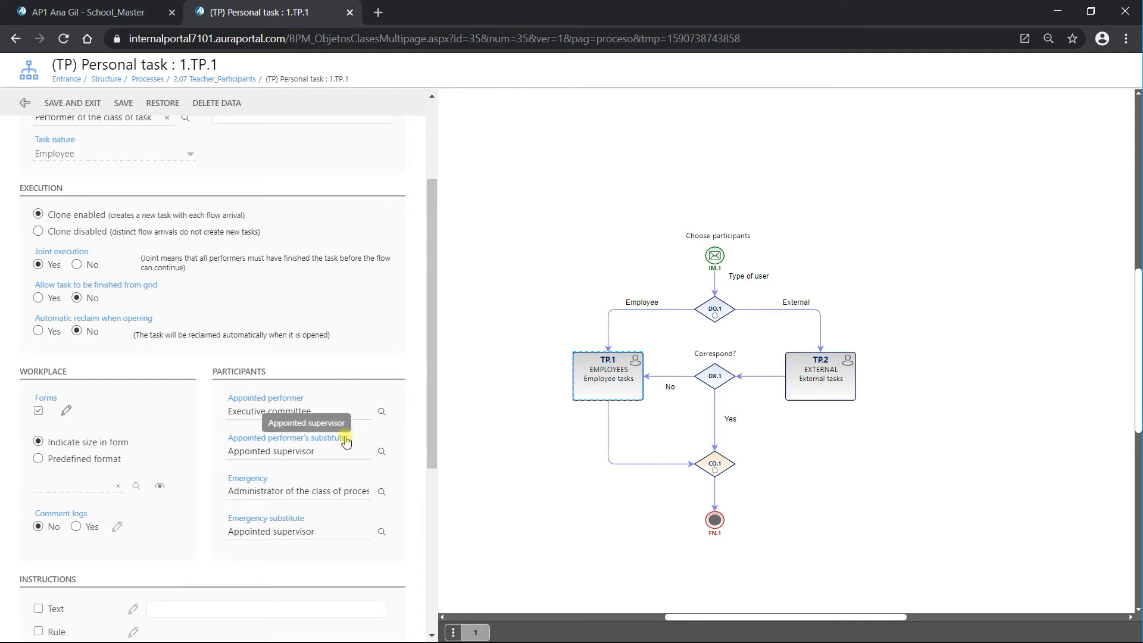
click(381, 413)
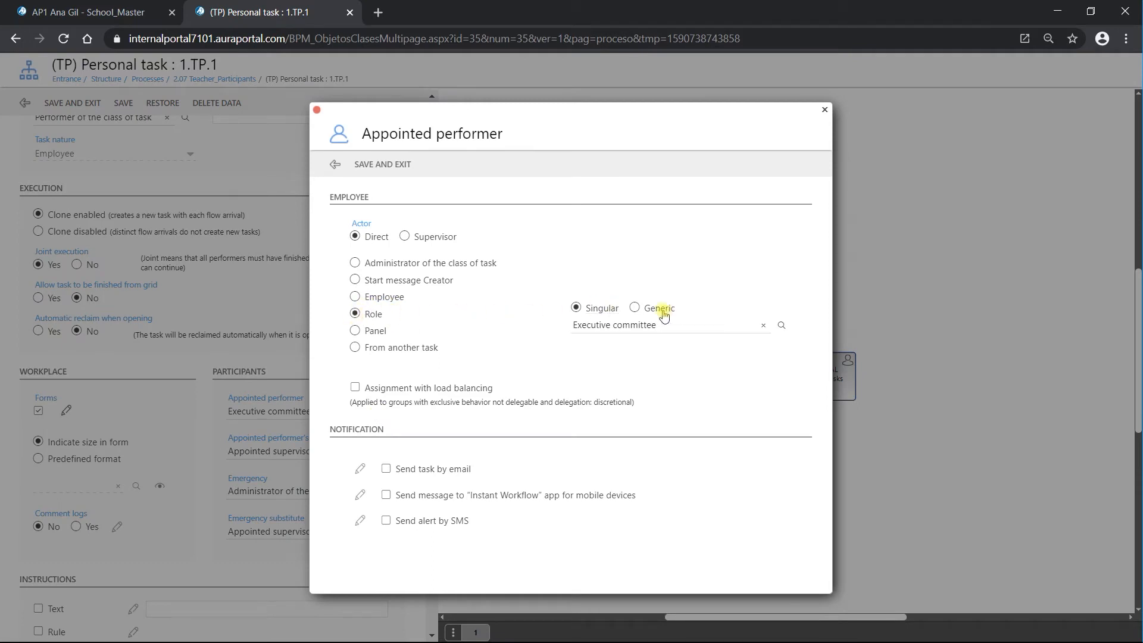
click(355, 331)
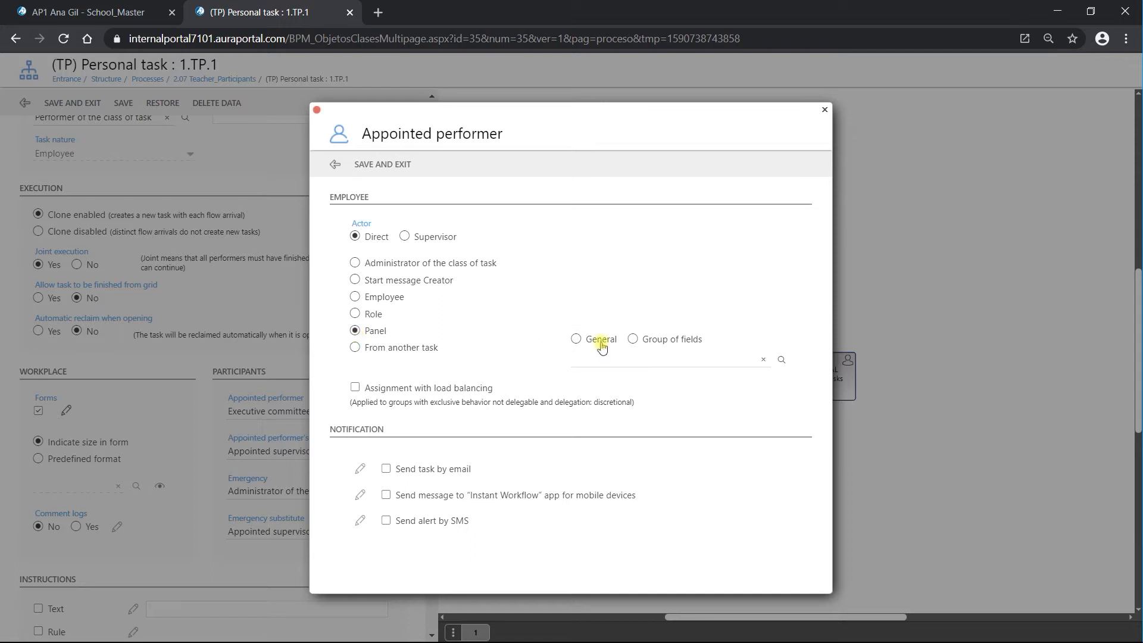
click(780, 360)
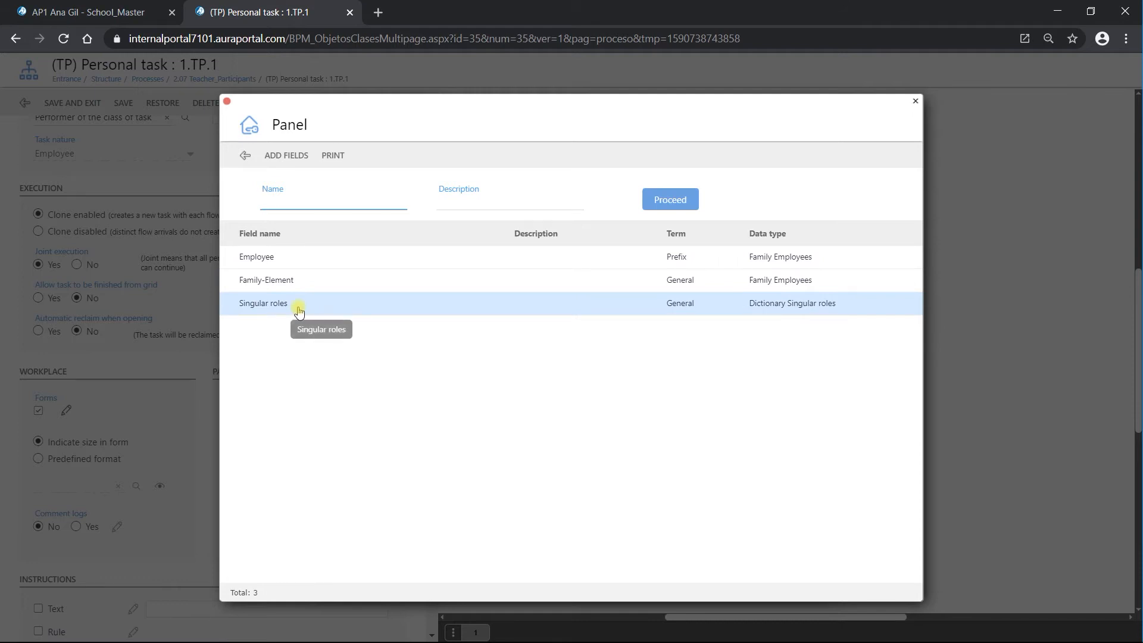
click(298, 305)
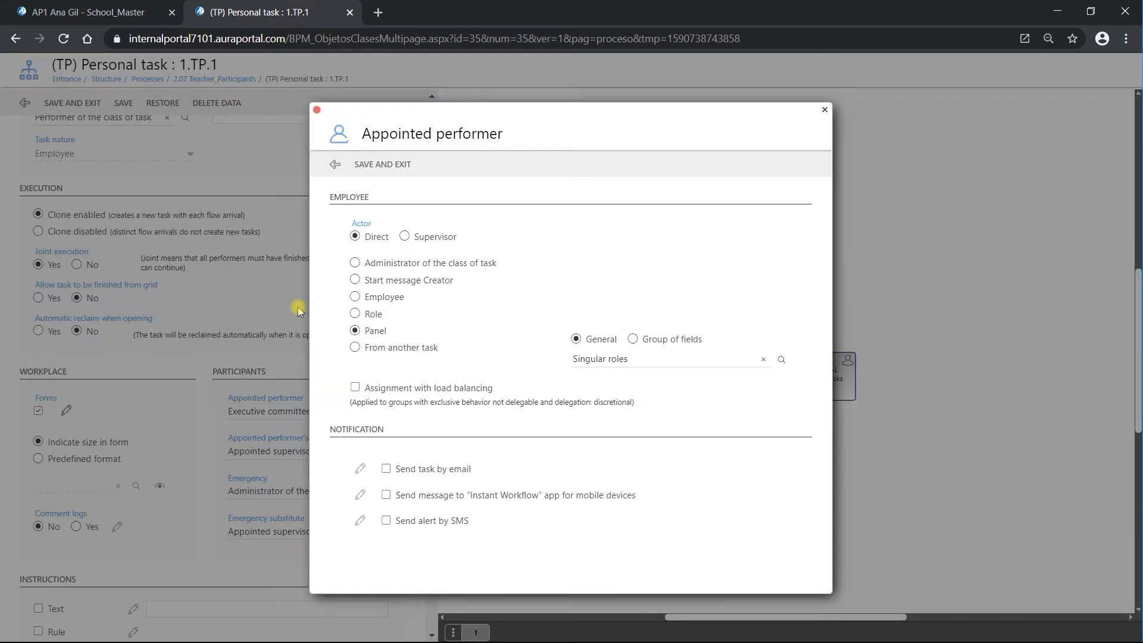
click(387, 167)
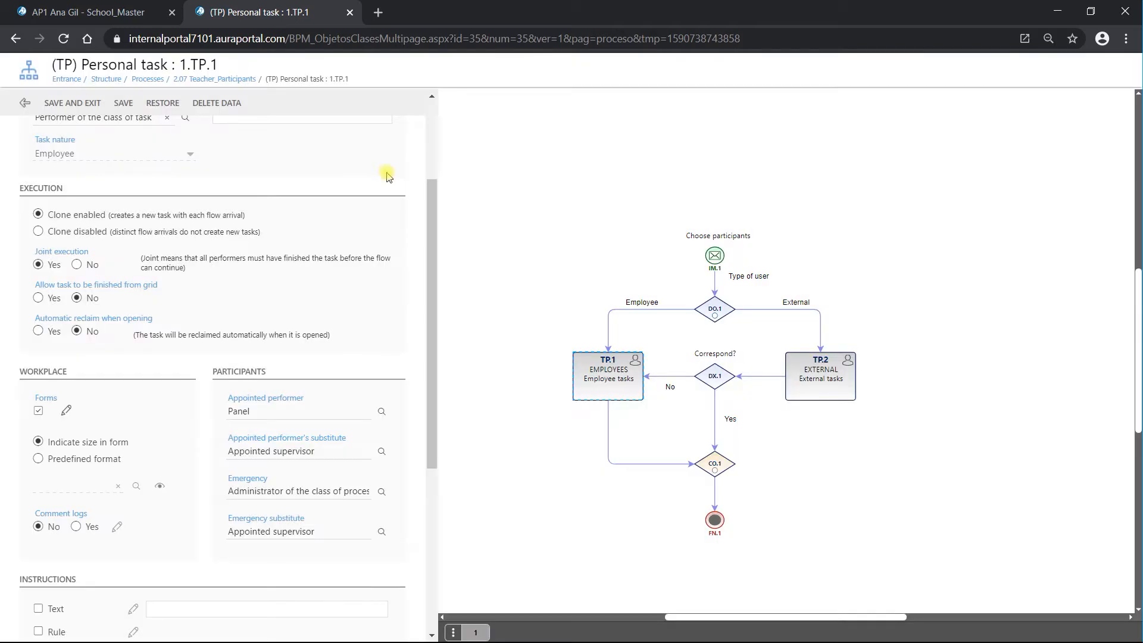
- Set the appointed performer of the EXTERNAL personal task (TP.2) to the general panel field Account profile and save the performer
click(833, 387)
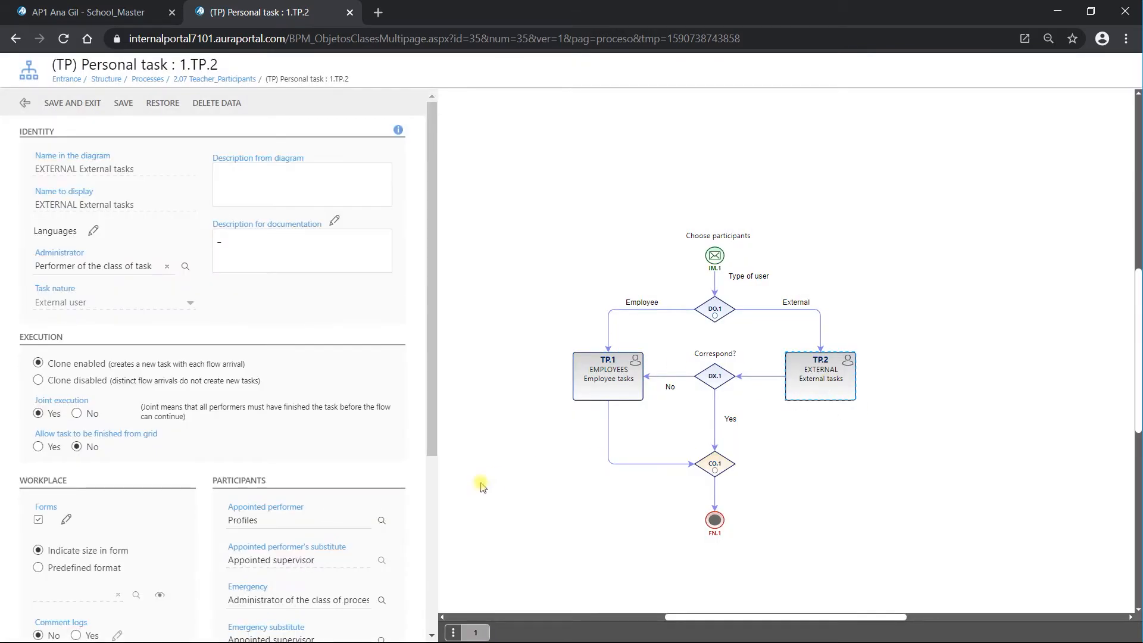
click(379, 522)
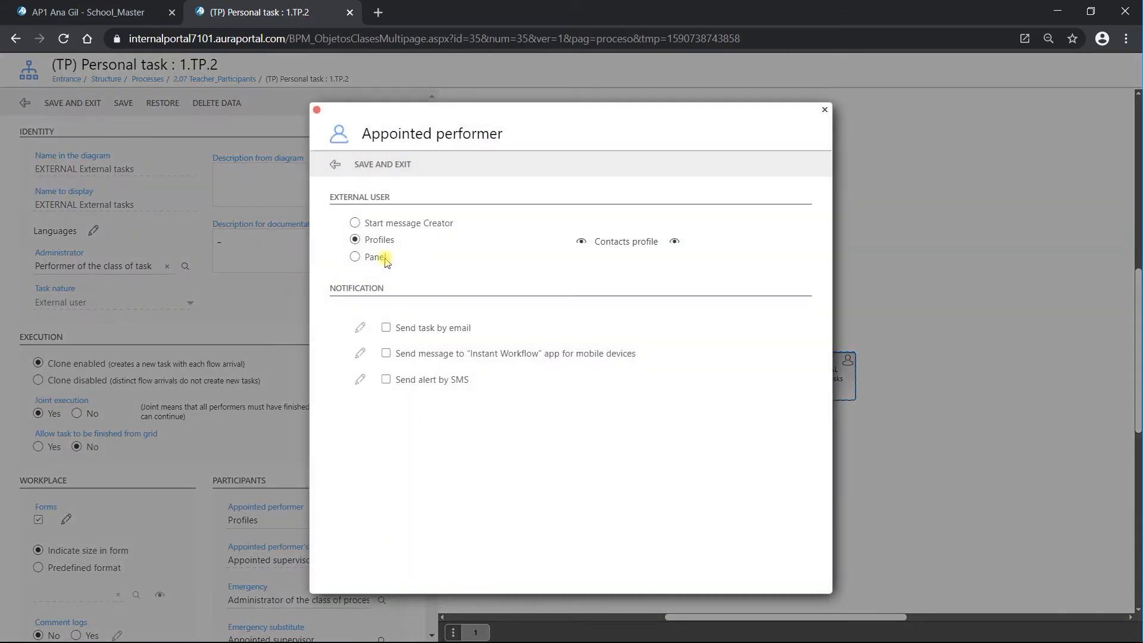
click(355, 258)
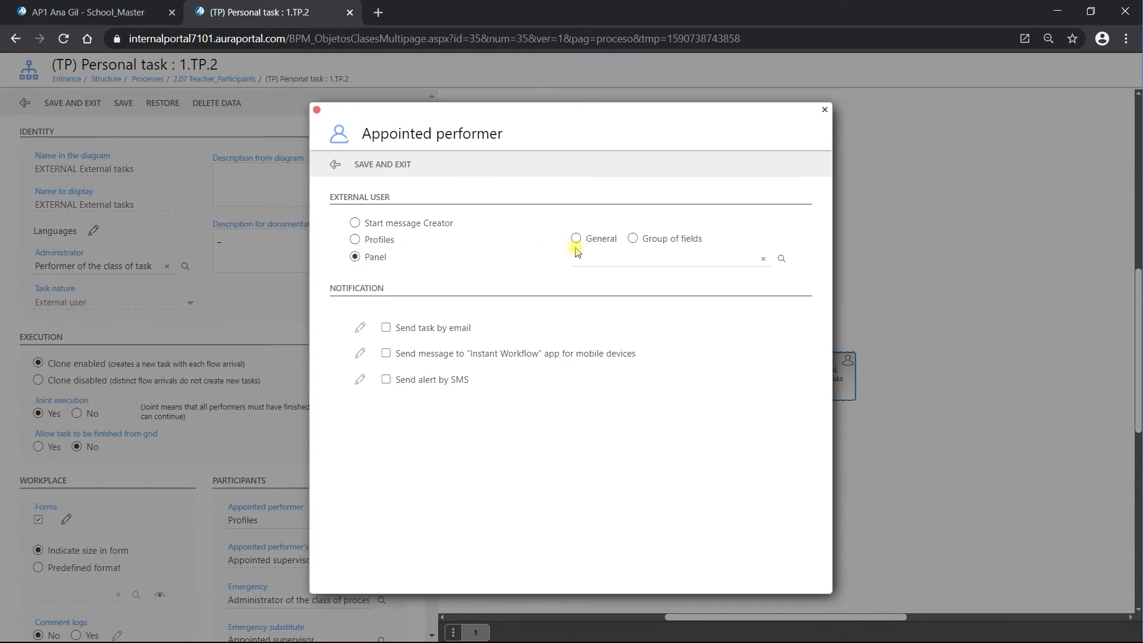
click(781, 258)
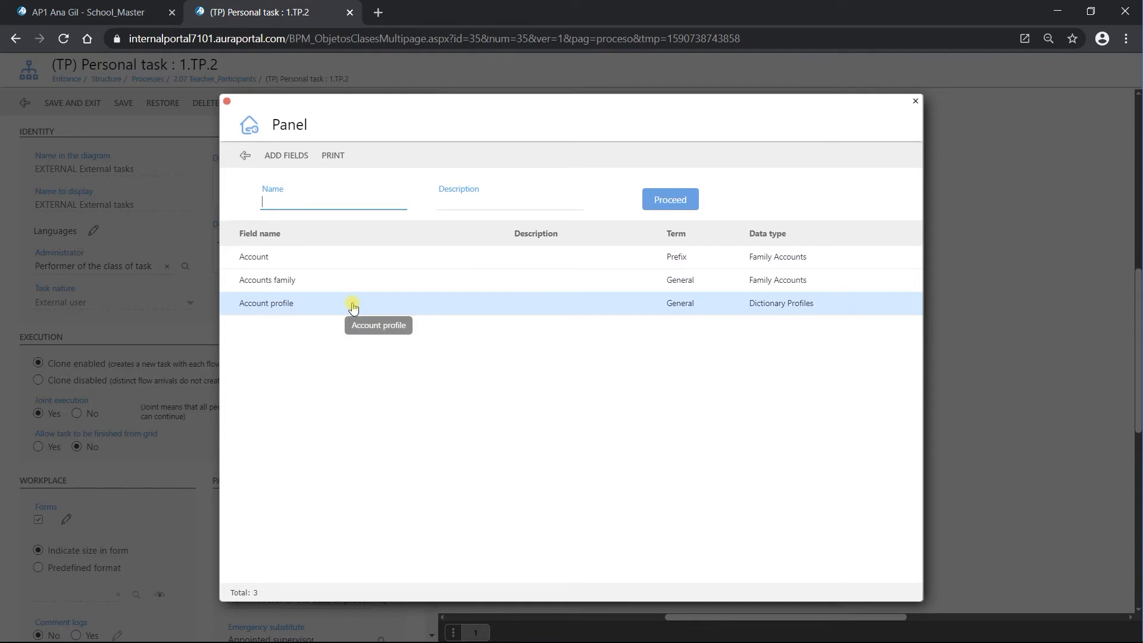
click(353, 305)
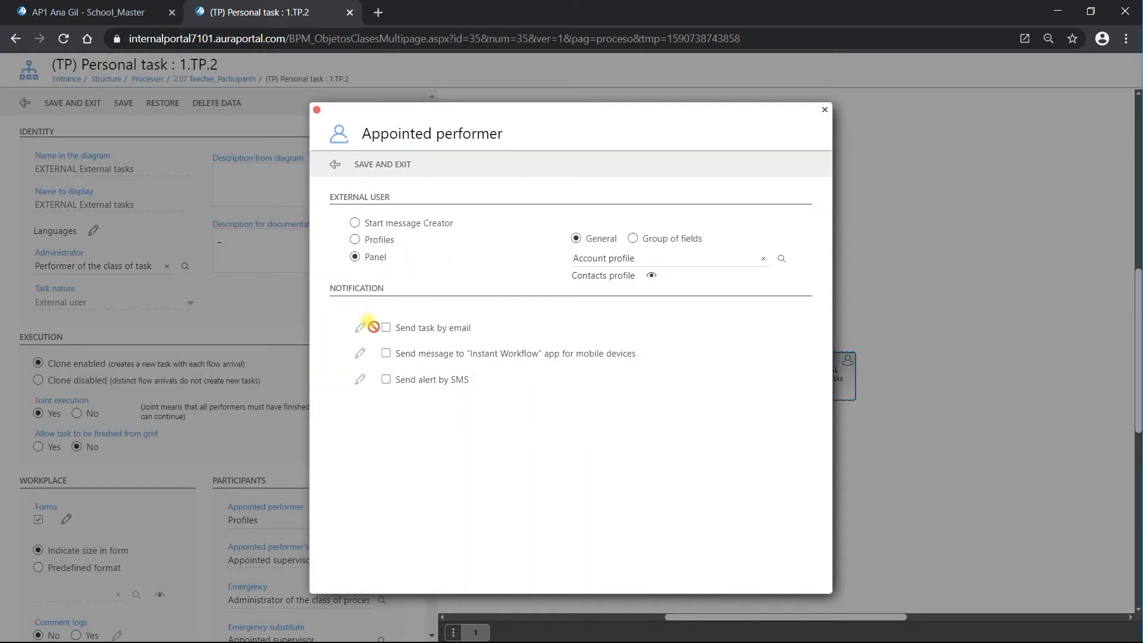
click(389, 169)
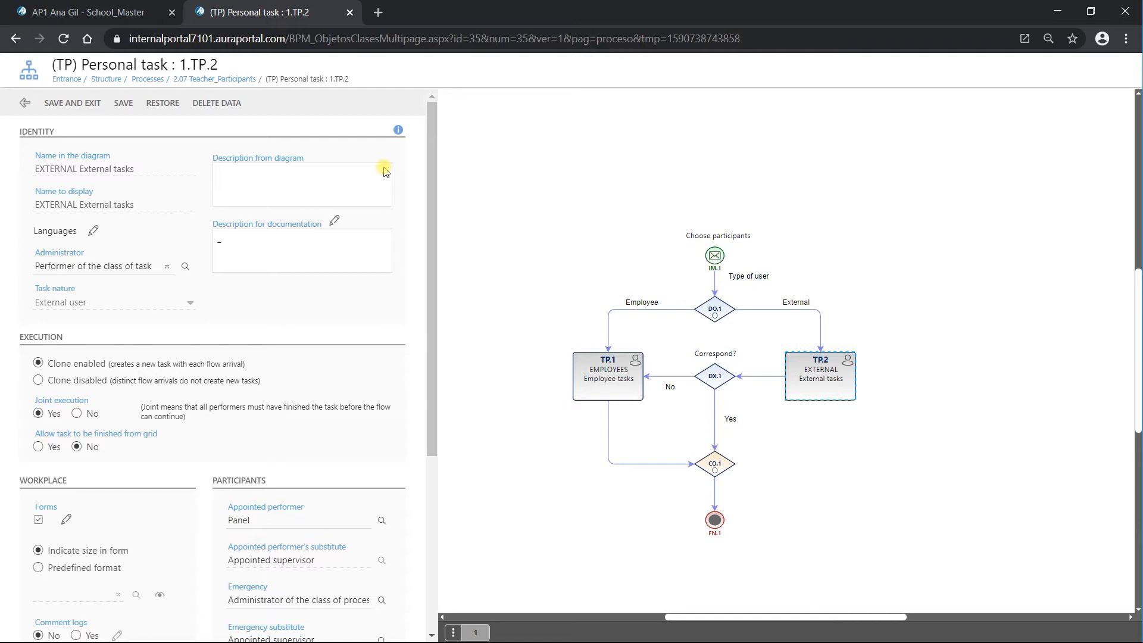
- Save the EXTERNAL task settings, then save and exit the 2.07 Teacher_Participants process class
click(78, 104)
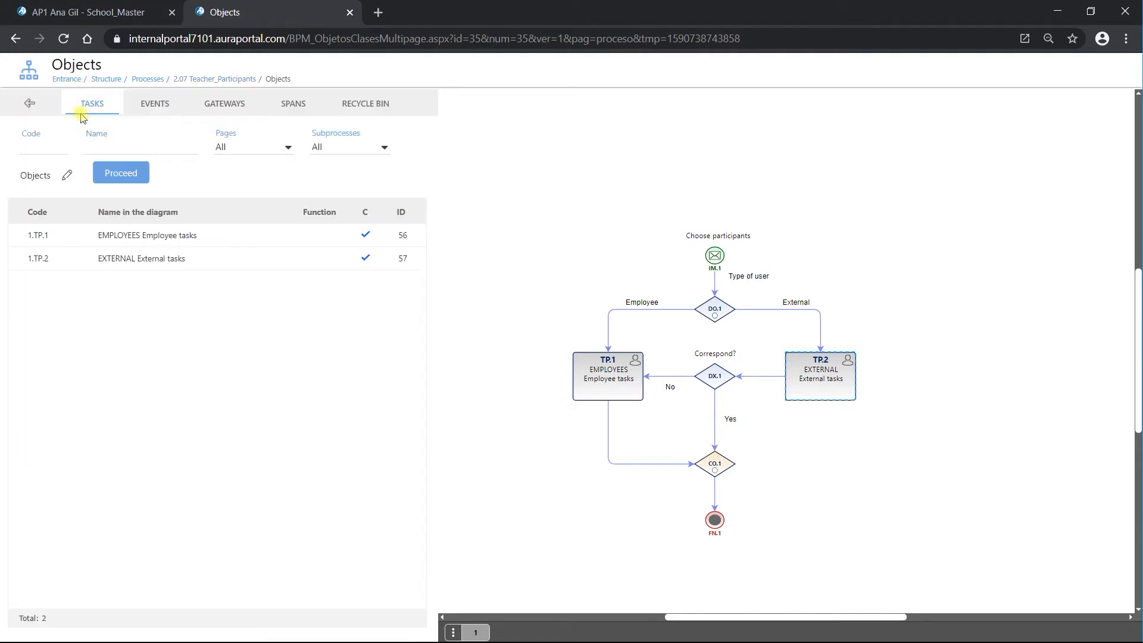
click(29, 103)
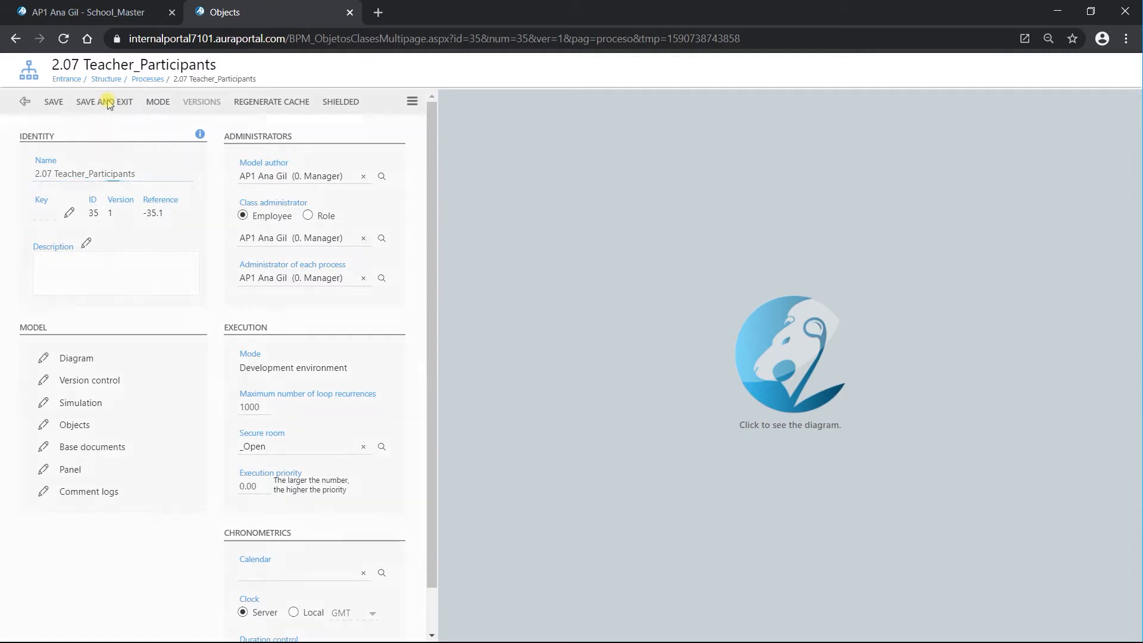
click(108, 104)
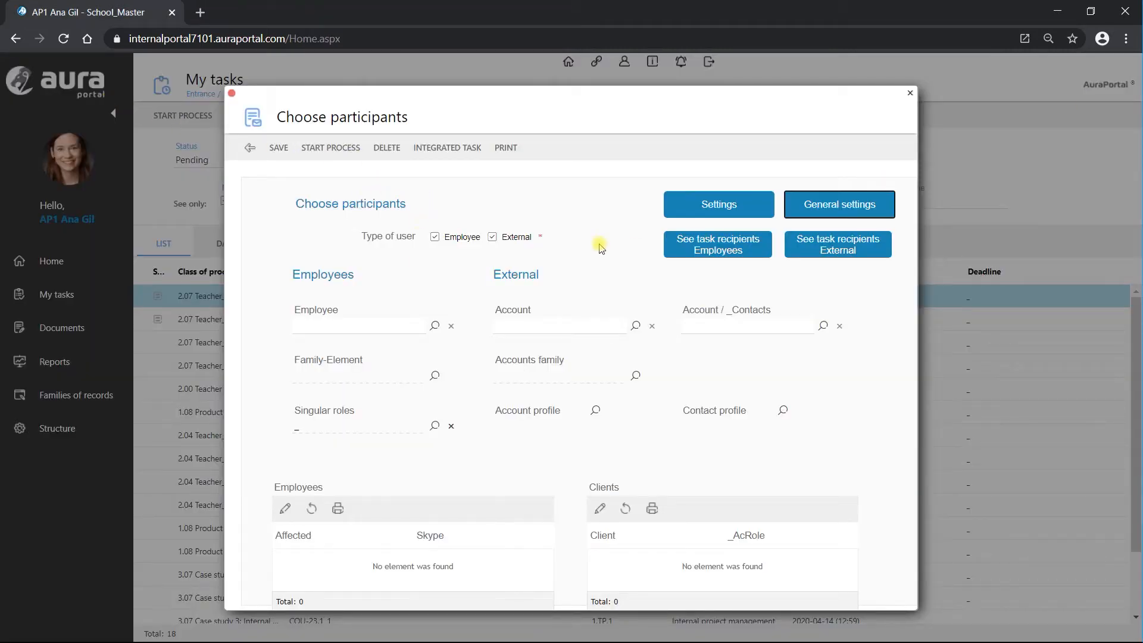
- In the Choose participants form, deselect the Employee user type, assign Translators as the singular role and save the form
click(435, 237)
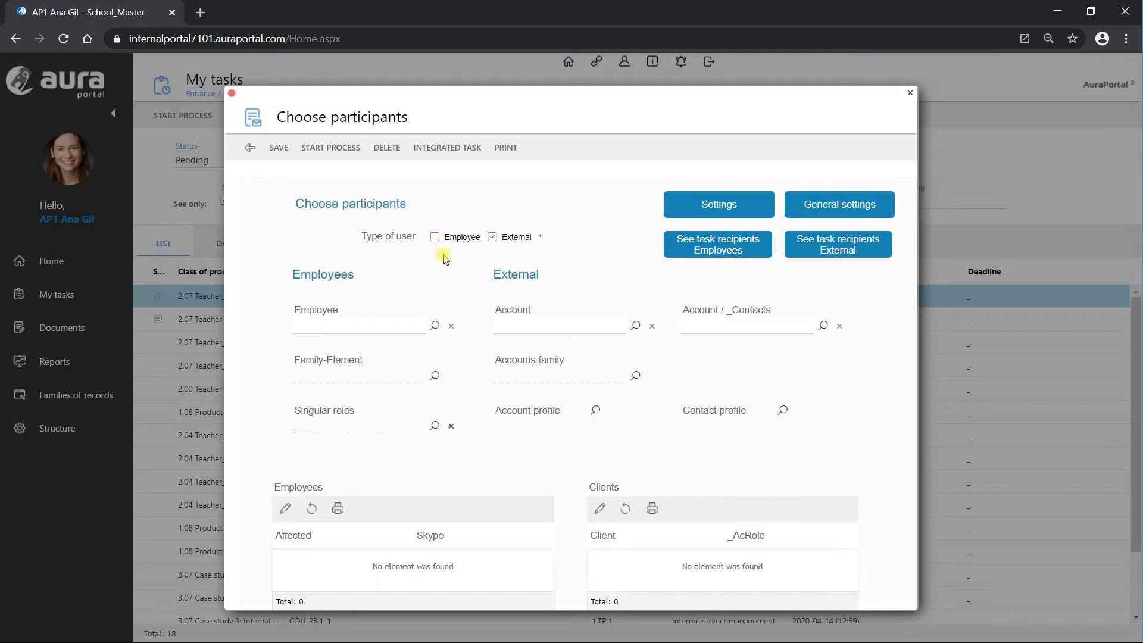
click(434, 428)
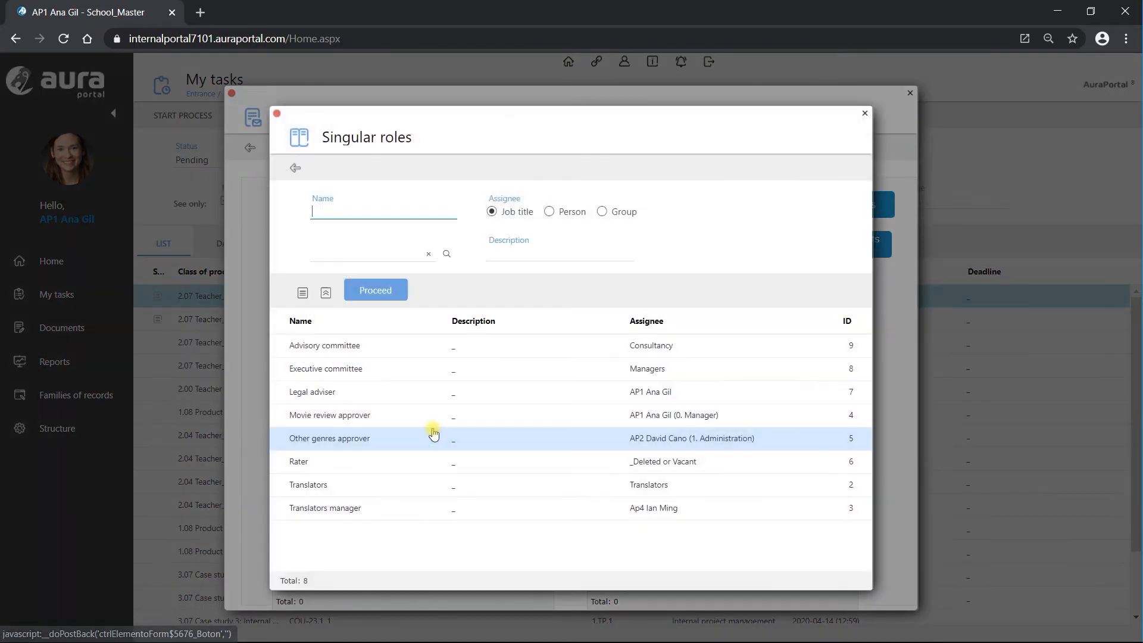
click(343, 487)
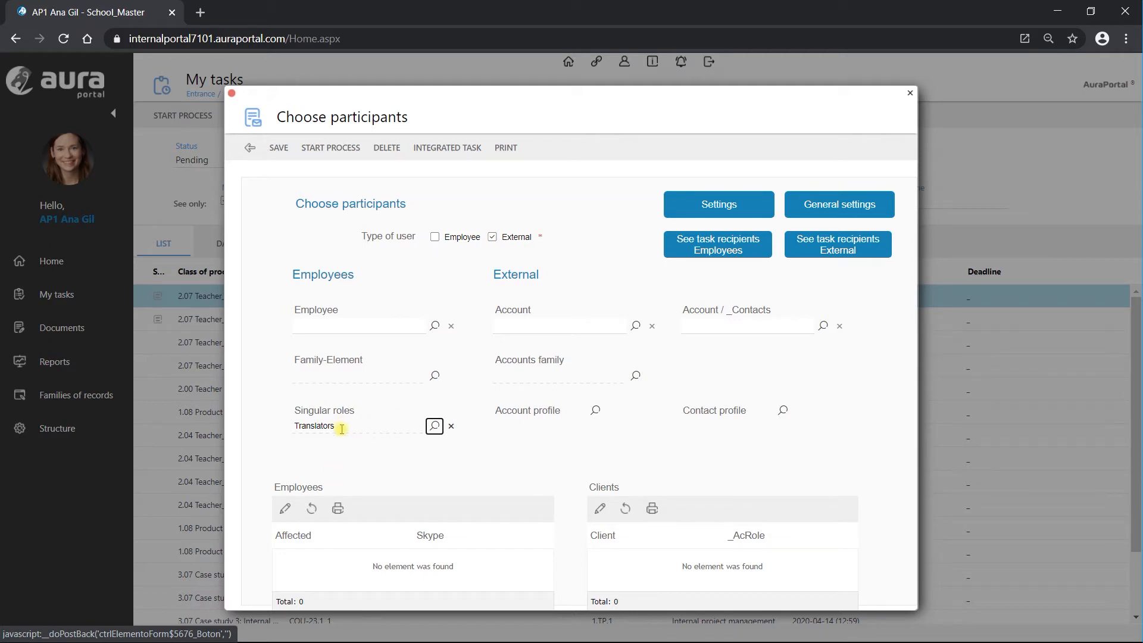
click(375, 426)
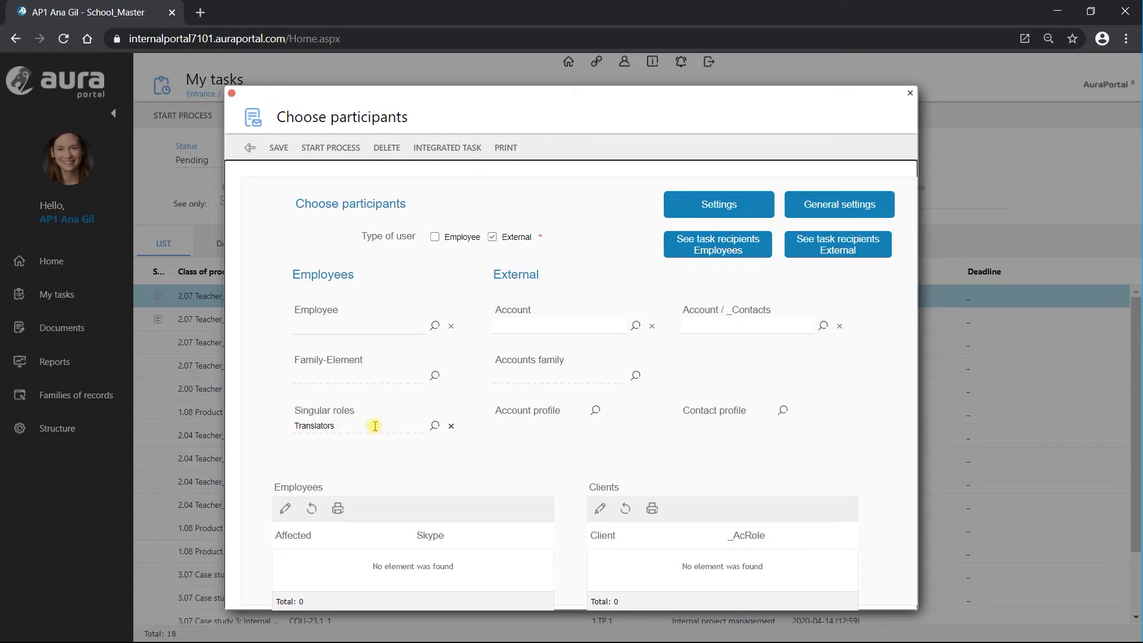
click(274, 150)
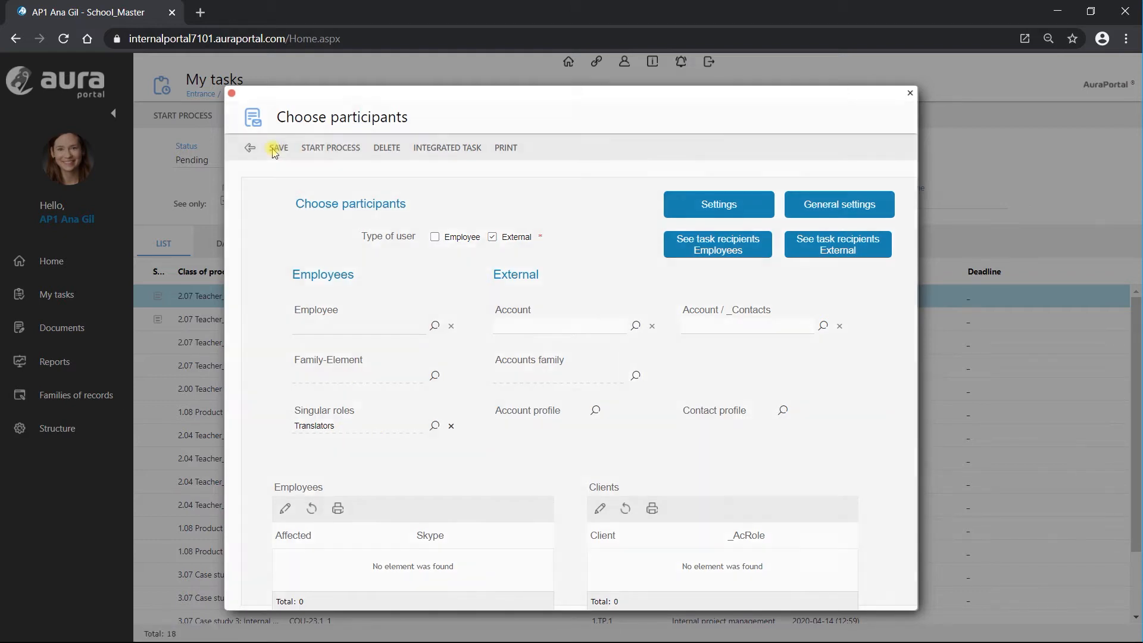
- List the task recipients for employees, review the performers assigned through the Singular roles field and return to the form
click(702, 253)
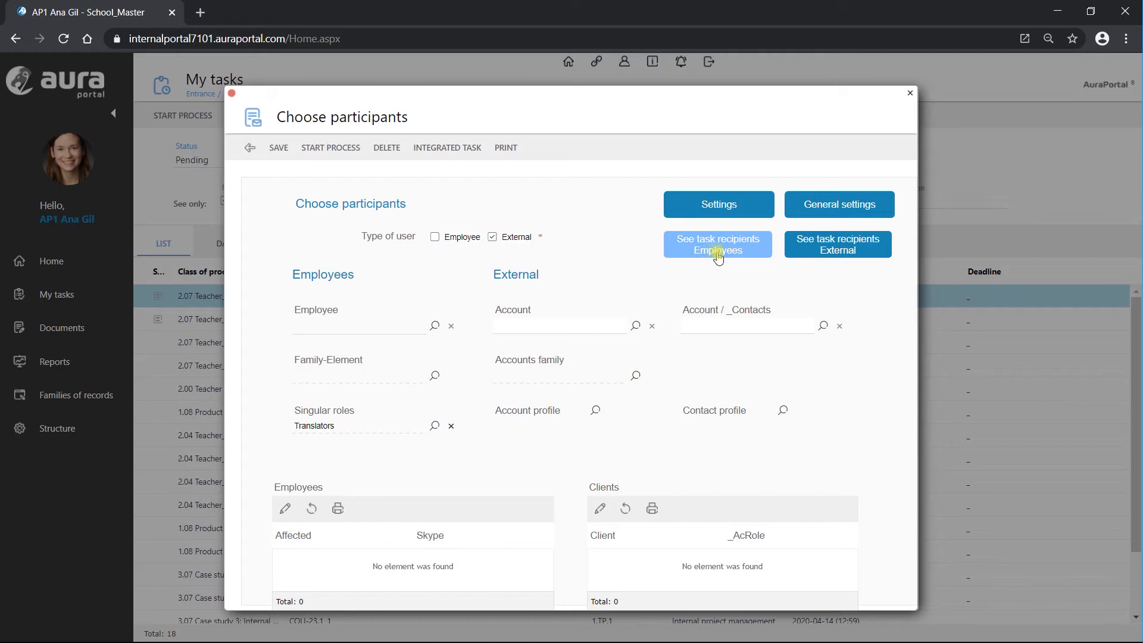
click(719, 247)
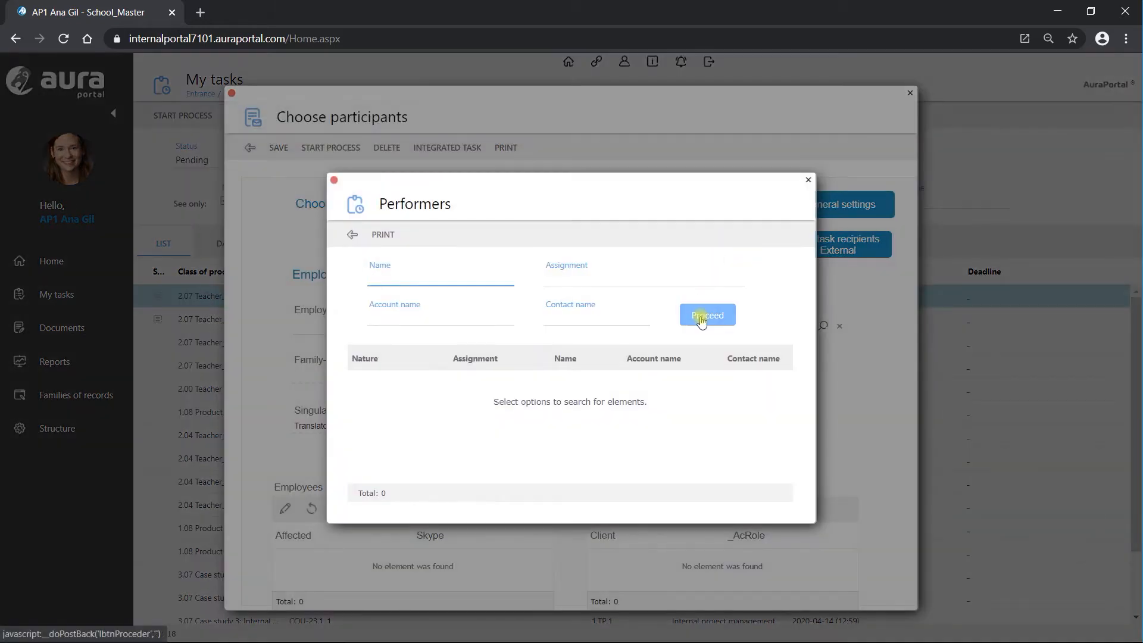
click(702, 317)
click(383, 381)
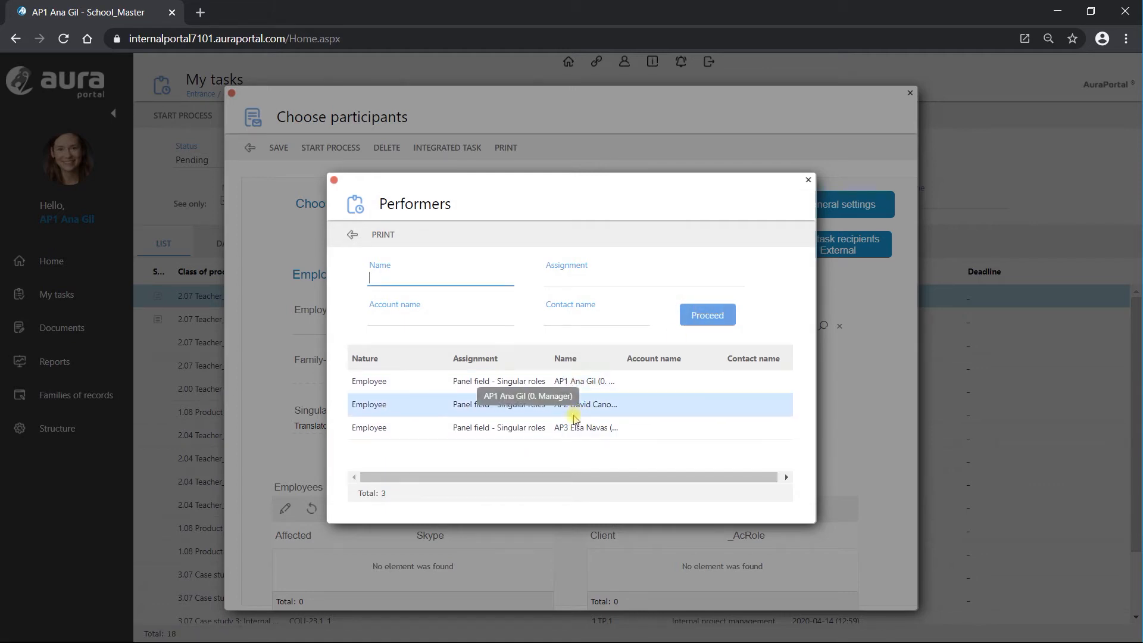
click(352, 237)
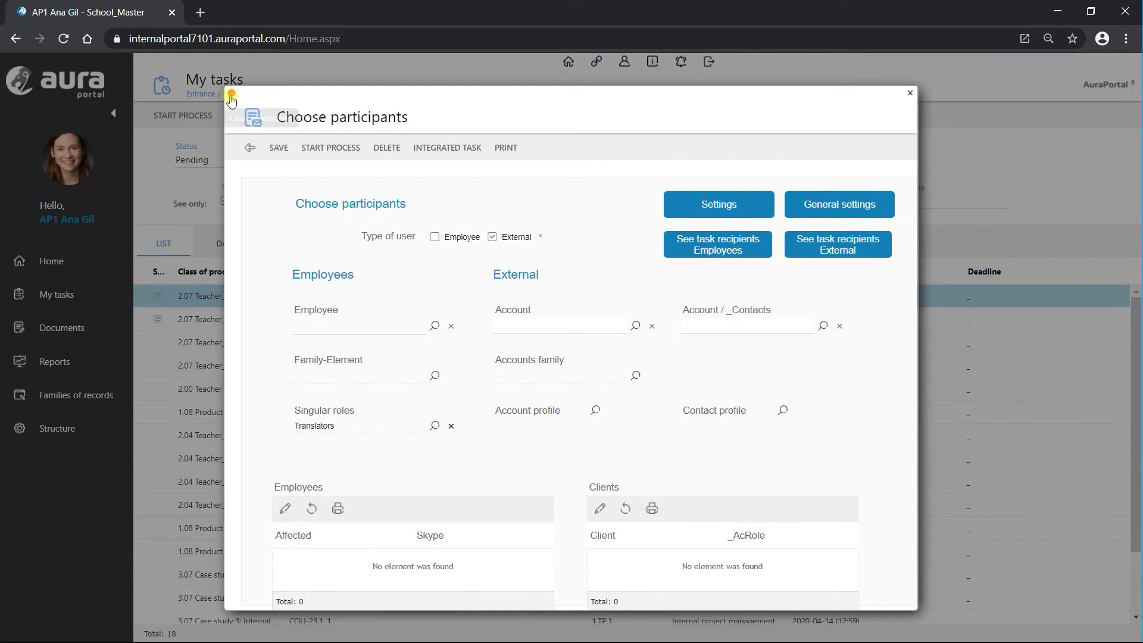
- Close the current form and start a new Choose participants process
click(232, 95)
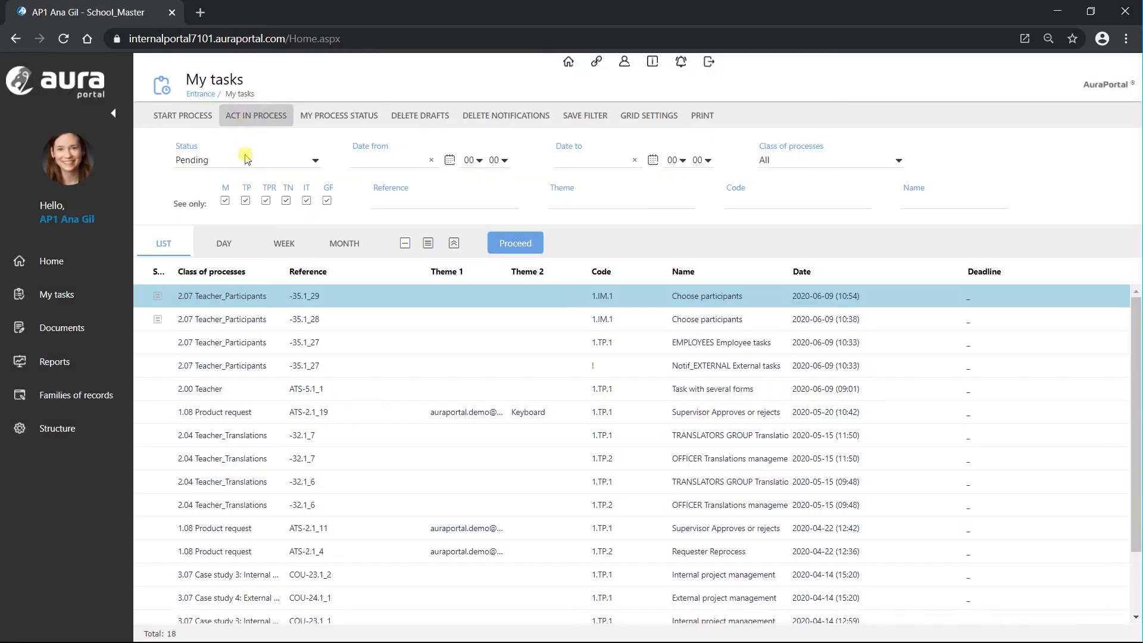
click(182, 117)
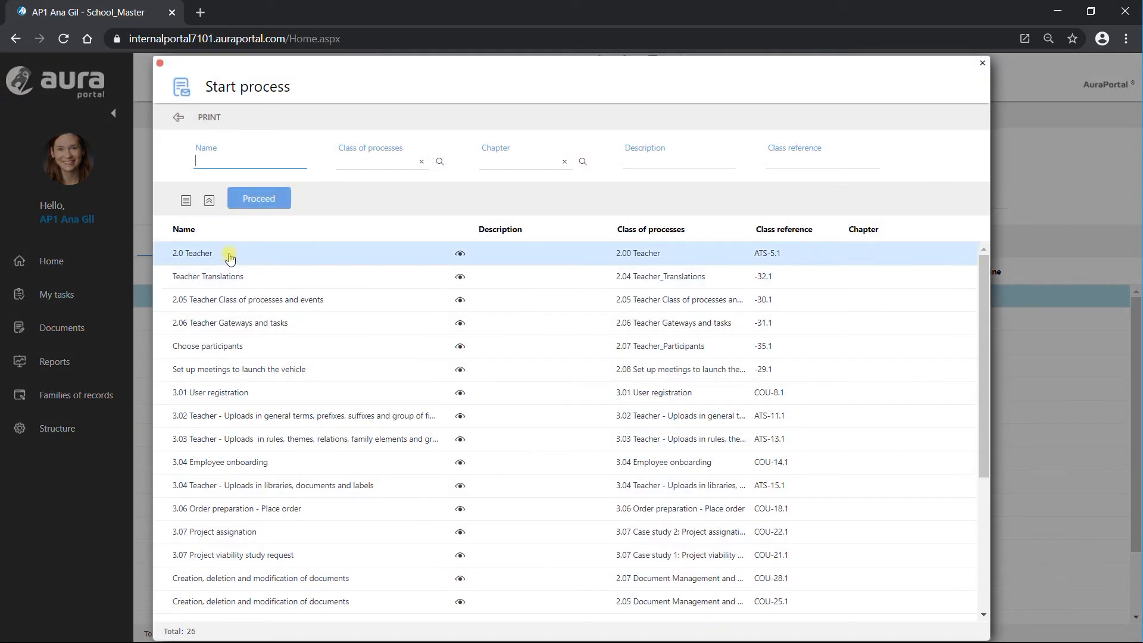
click(216, 347)
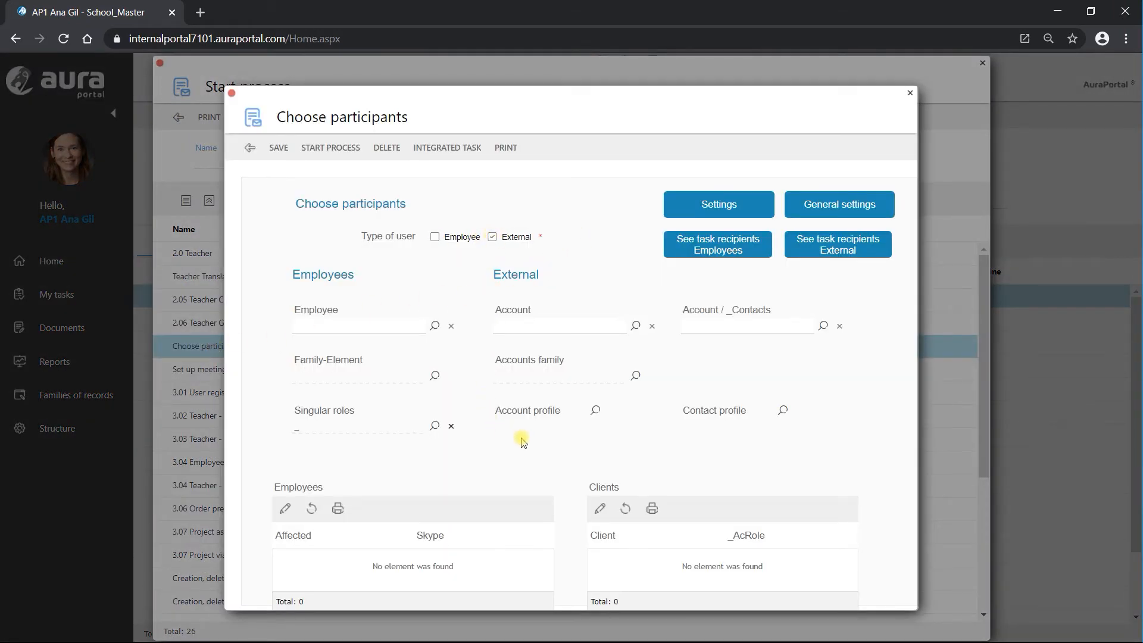
- Add the profile "Account profile demo" to the Account profile field of the form
click(596, 412)
click(374, 169)
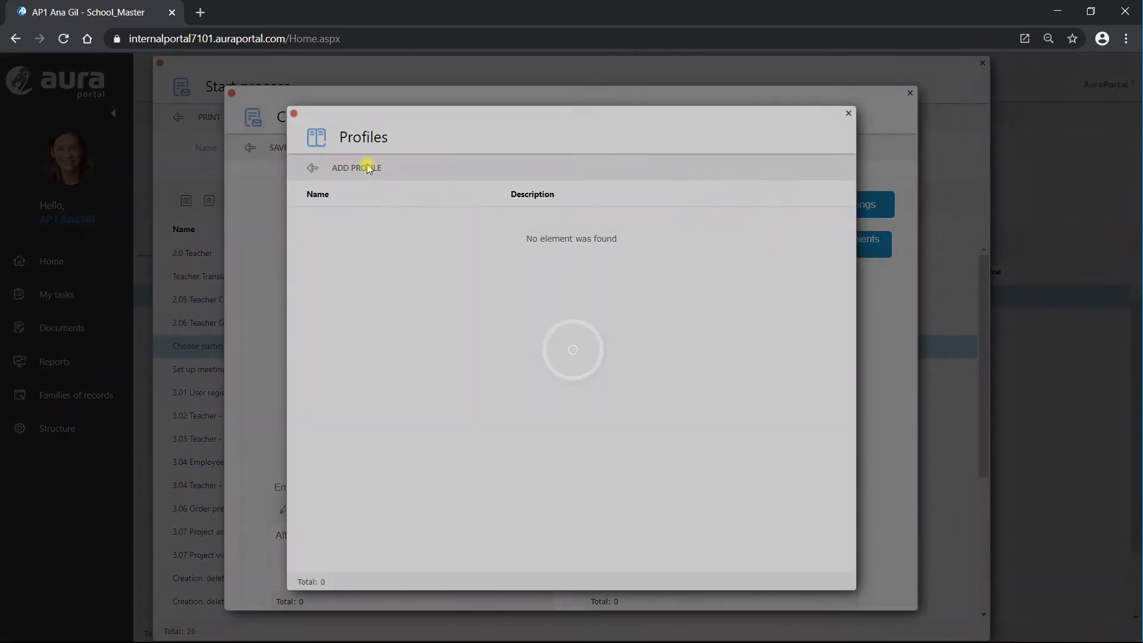
click(742, 212)
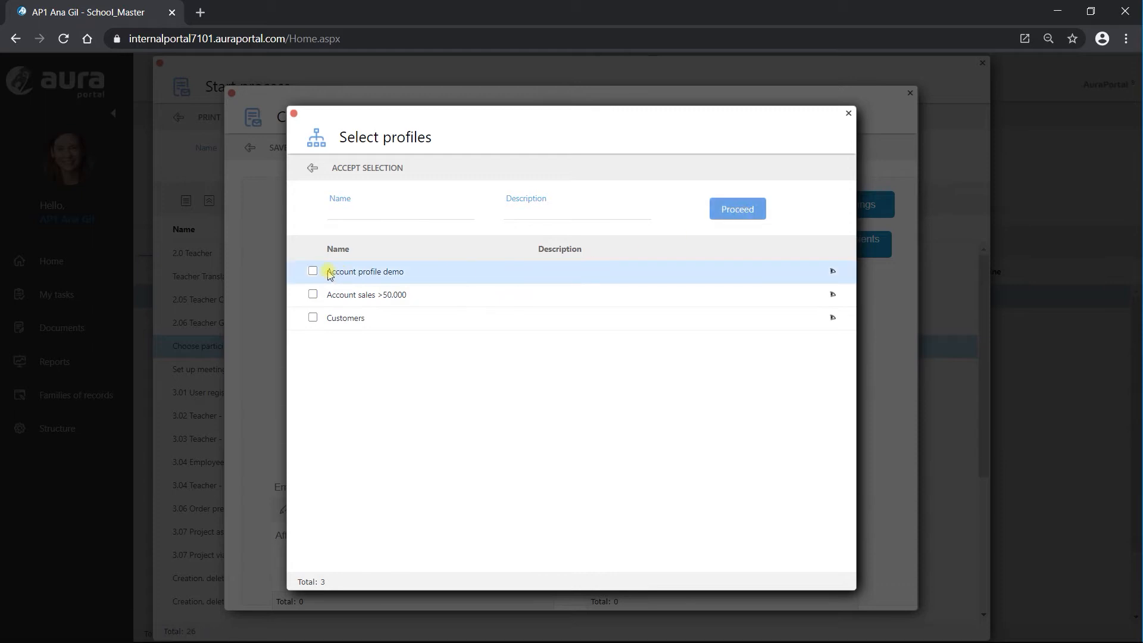
click(379, 177)
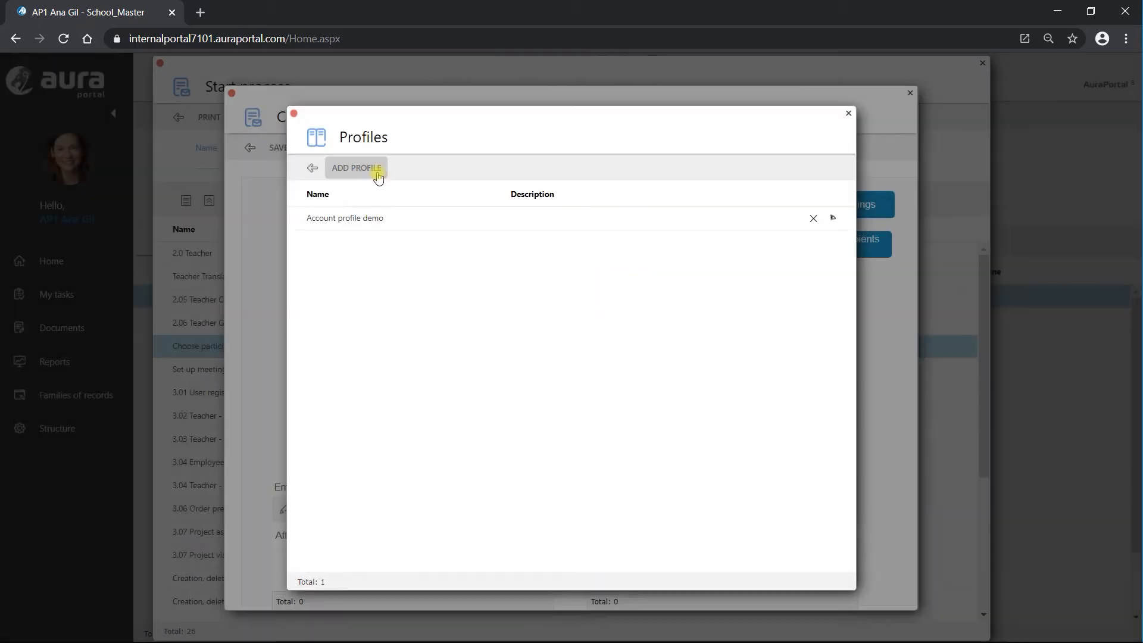
click(310, 168)
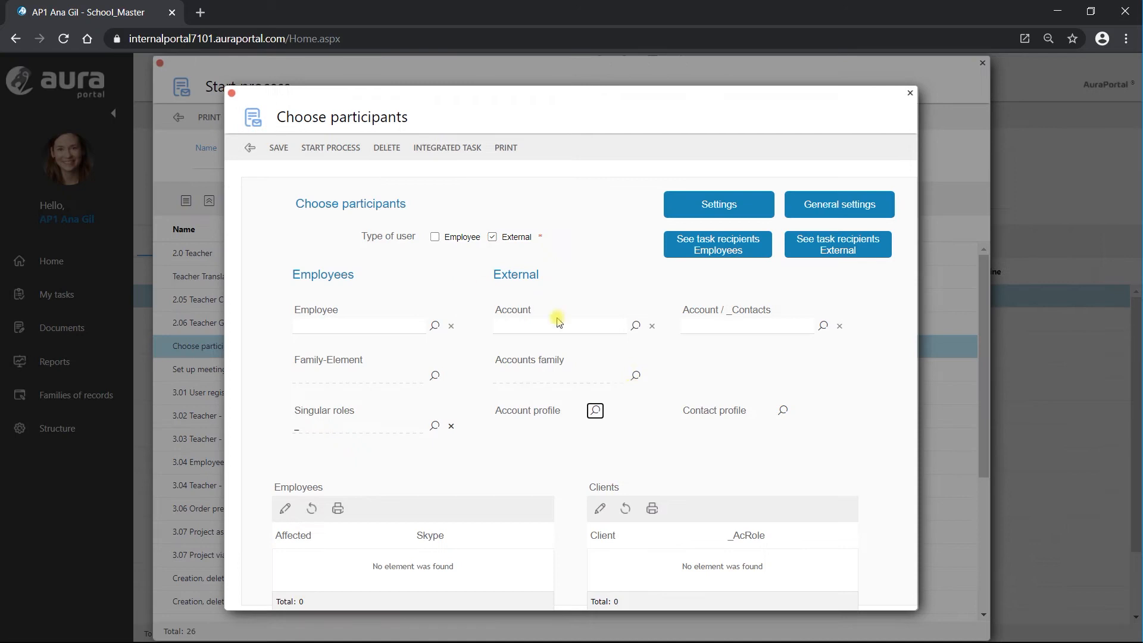
- Add the profile "Contact profile demo" to the Contact profile field and save the Choose participants form
click(782, 411)
click(430, 235)
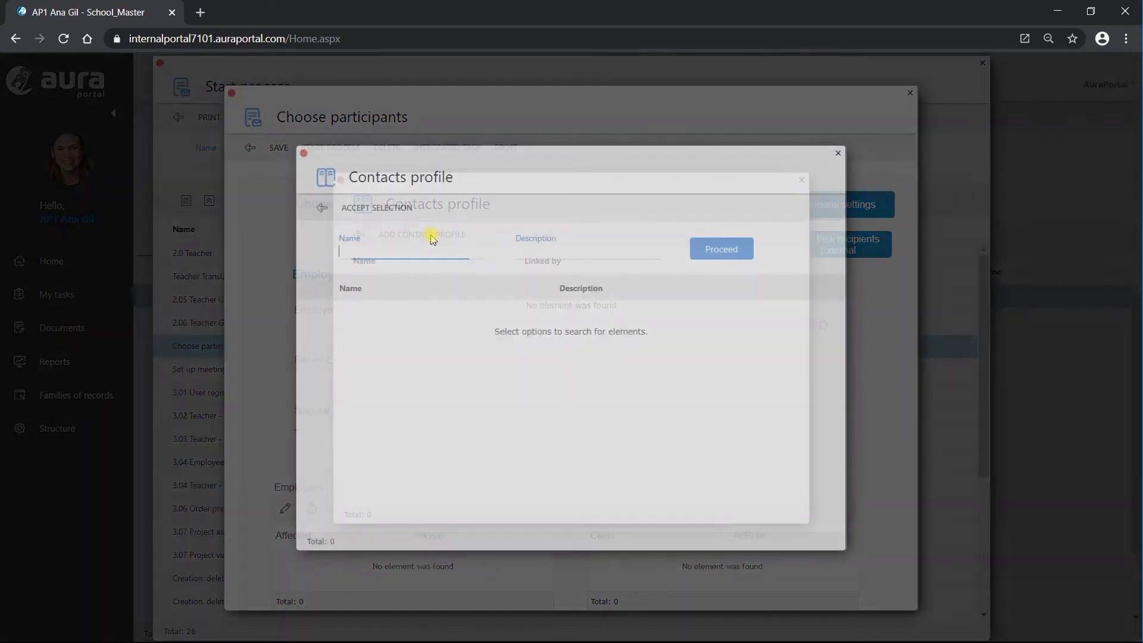
click(725, 251)
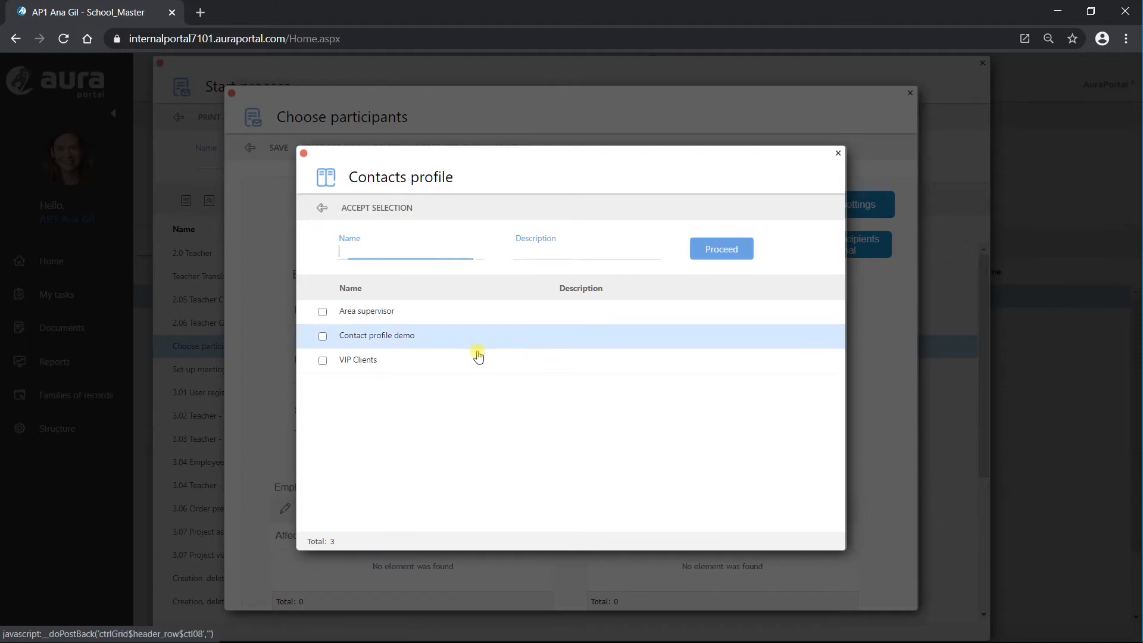
click(323, 336)
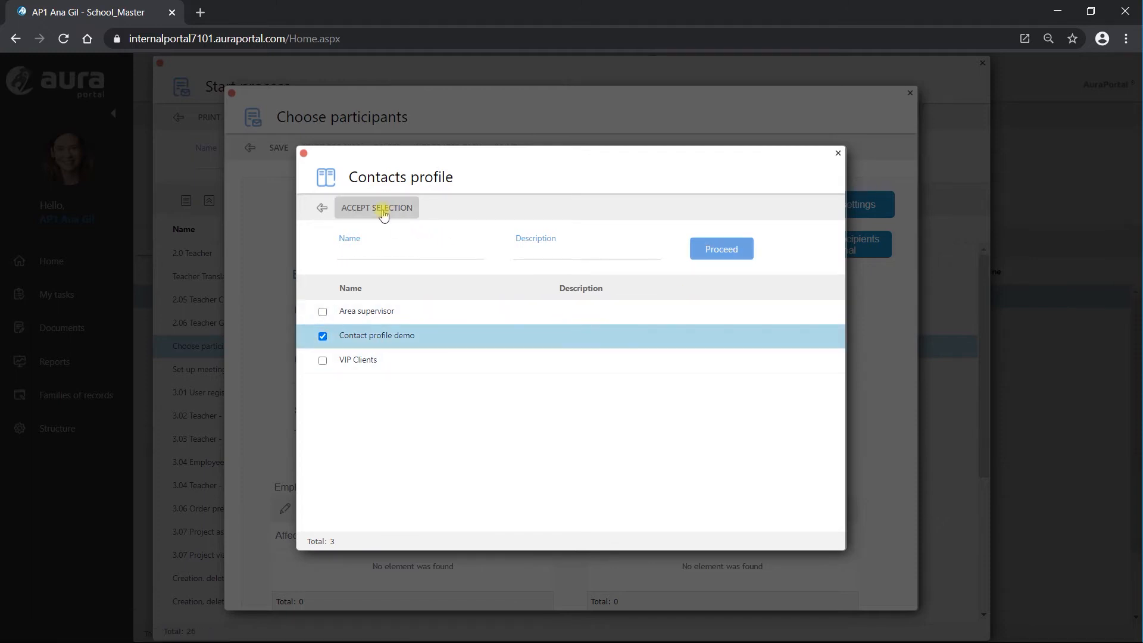
click(383, 214)
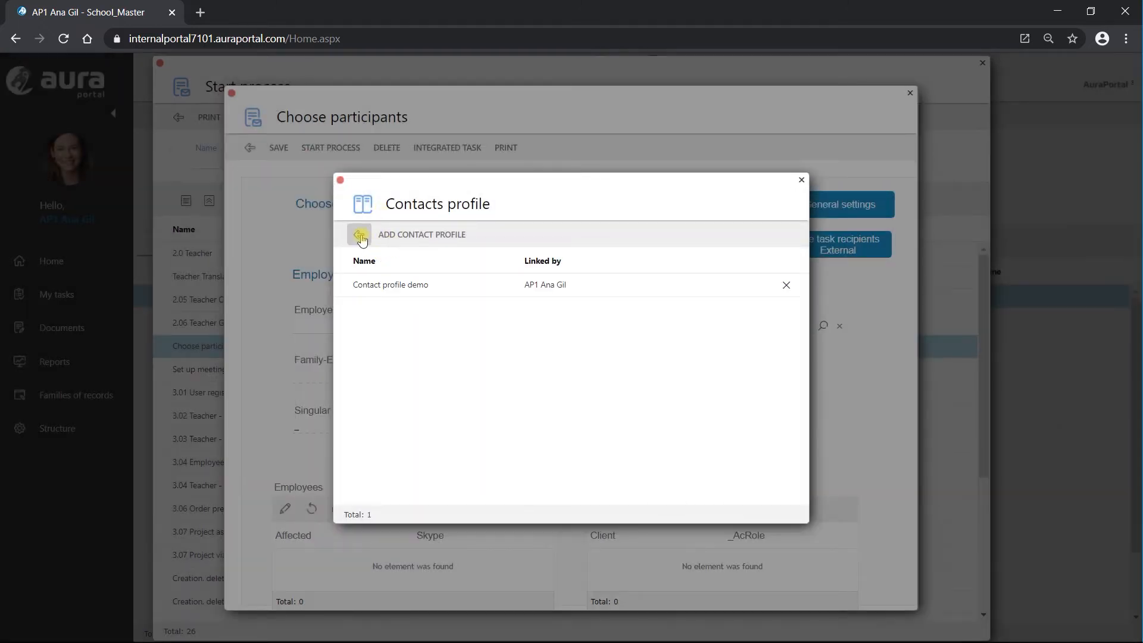
click(360, 235)
click(277, 149)
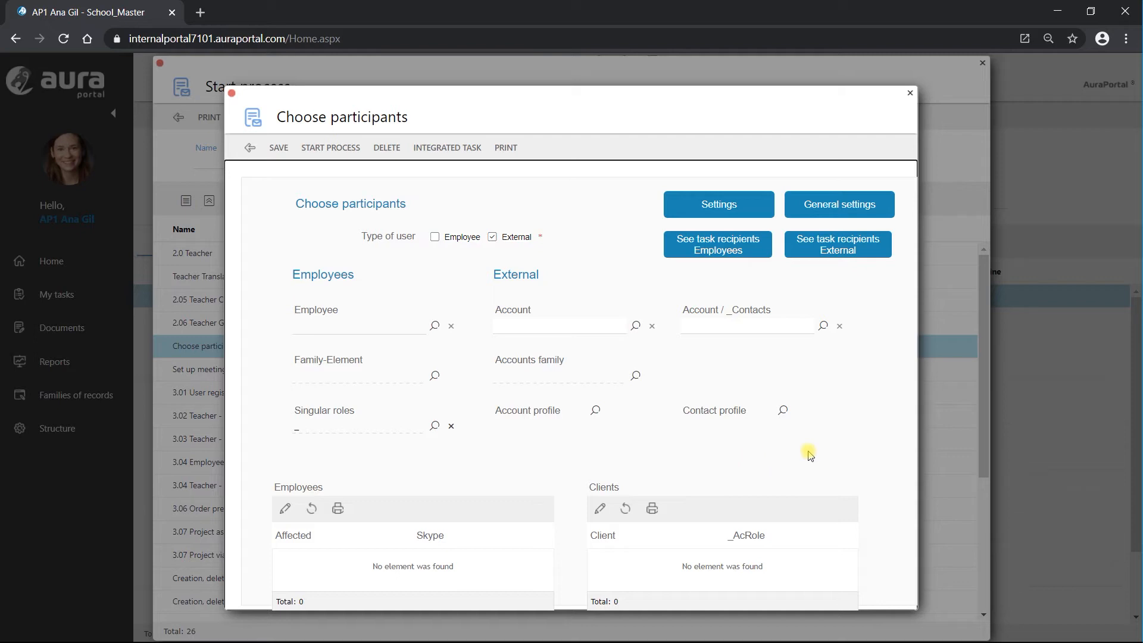
- List the external task recipients, review all performers assigned through the Account profile field and return to the form
click(834, 240)
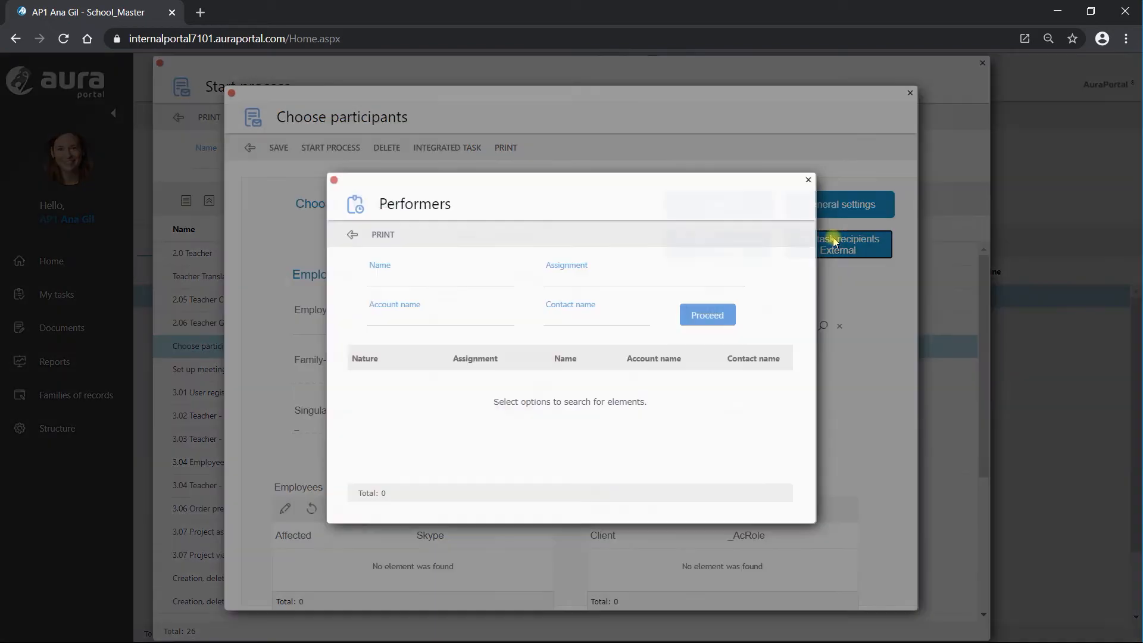
click(710, 316)
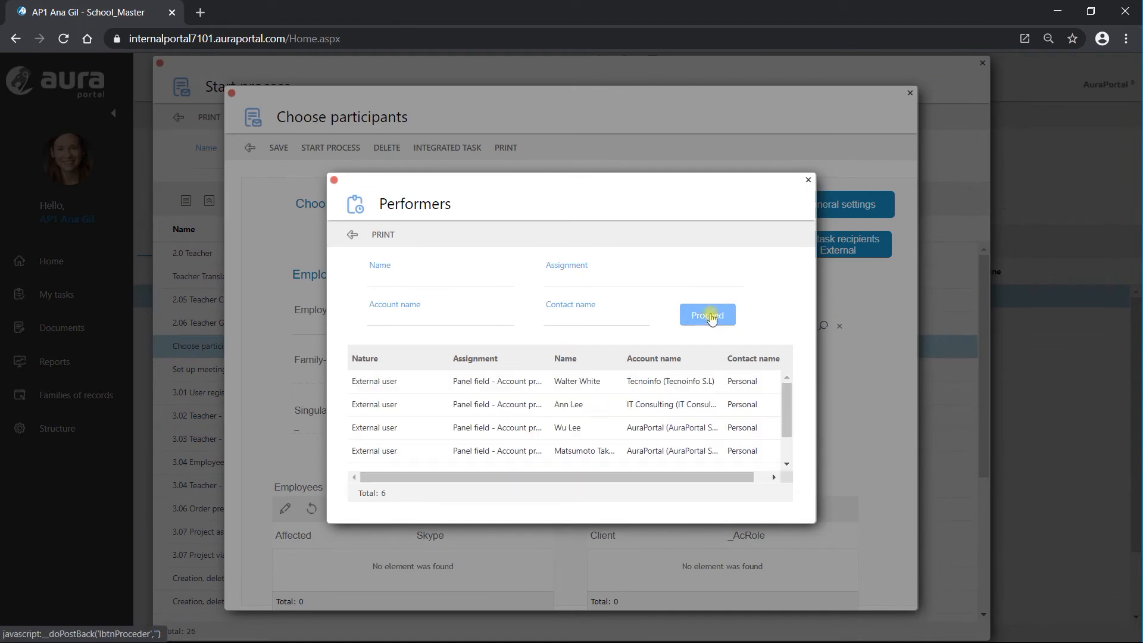
mouse_move(786, 396)
mouse_down()
mouse_move(783, 456)
mouse_move(777, 386)
mouse_up()
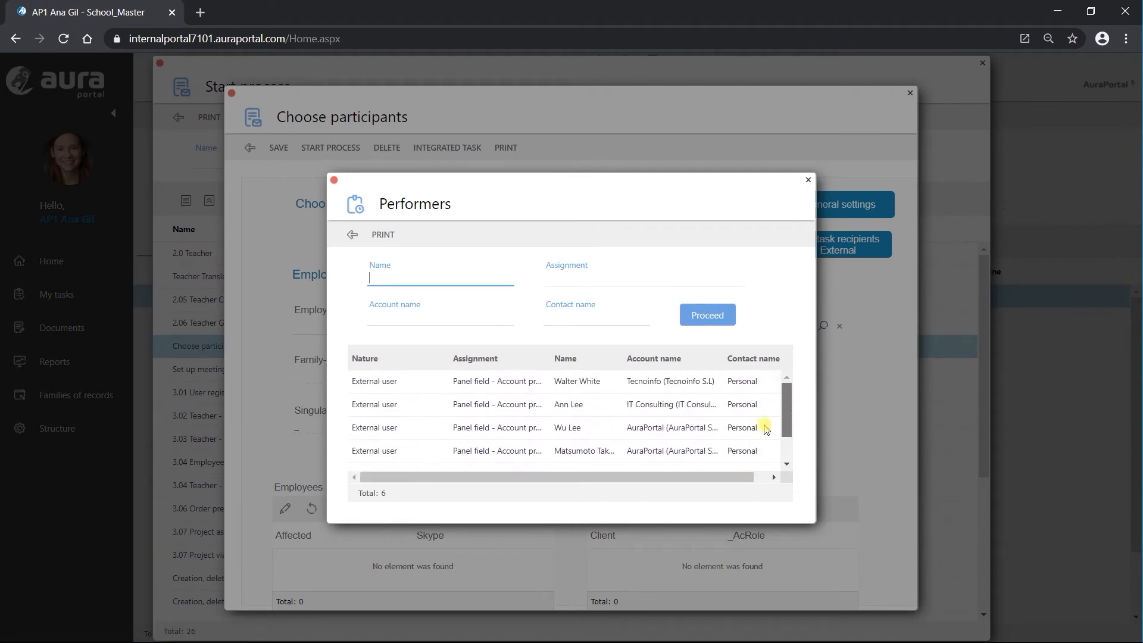
scroll(767, 426, down, 2)
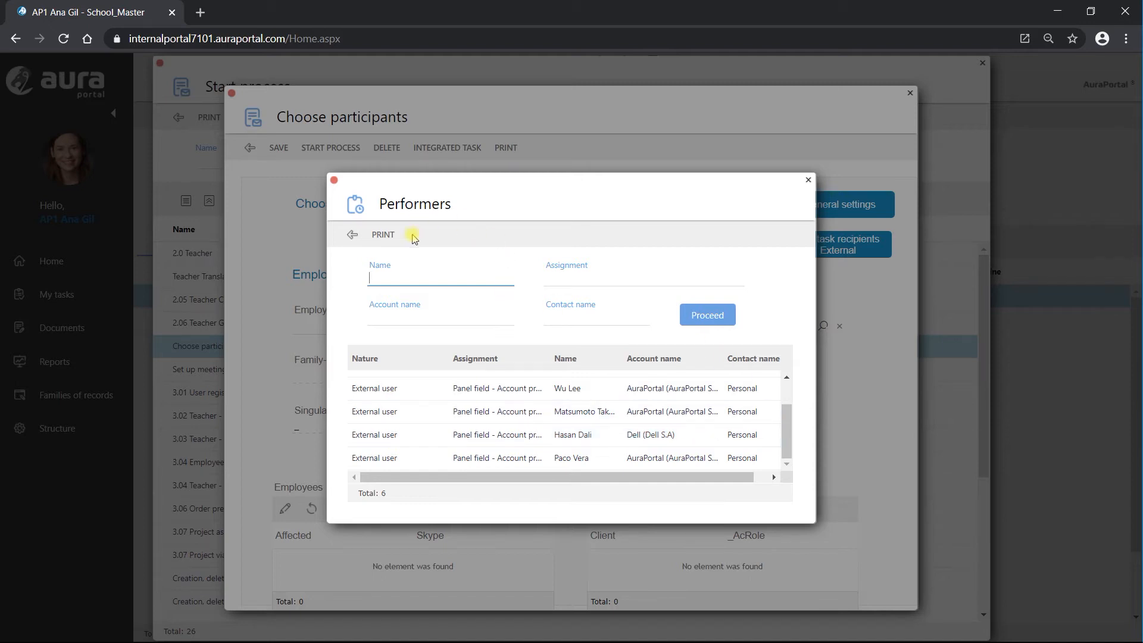
click(353, 235)
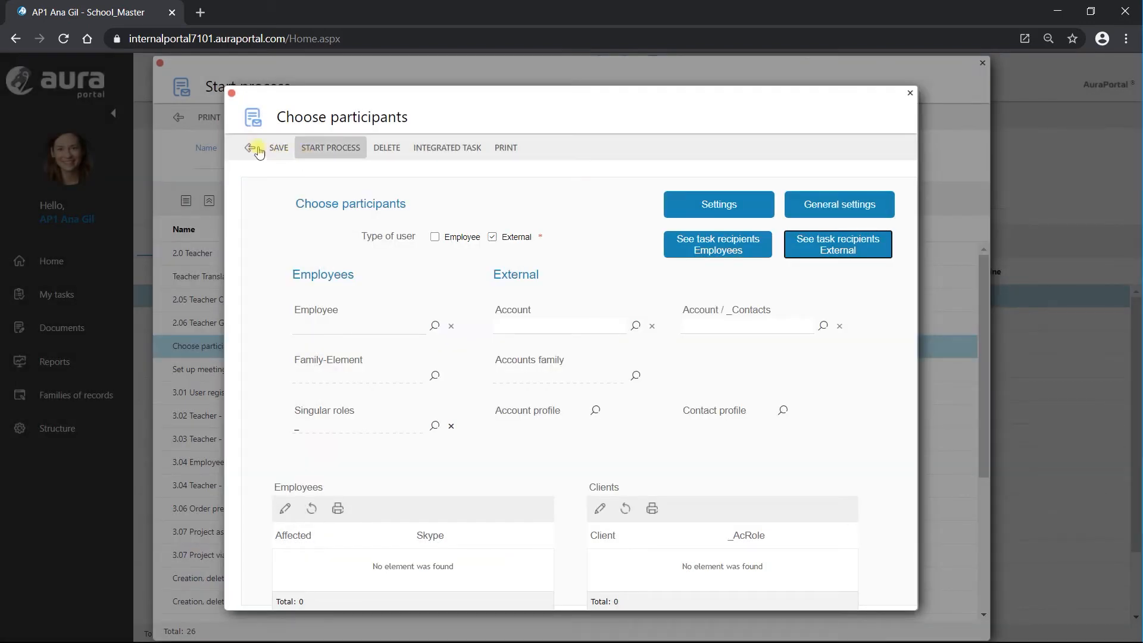
- In the diagram of process class 2.07 Teacher_Participants, switch the Employee tasks performer's panel source to Group of fields
click(830, 204)
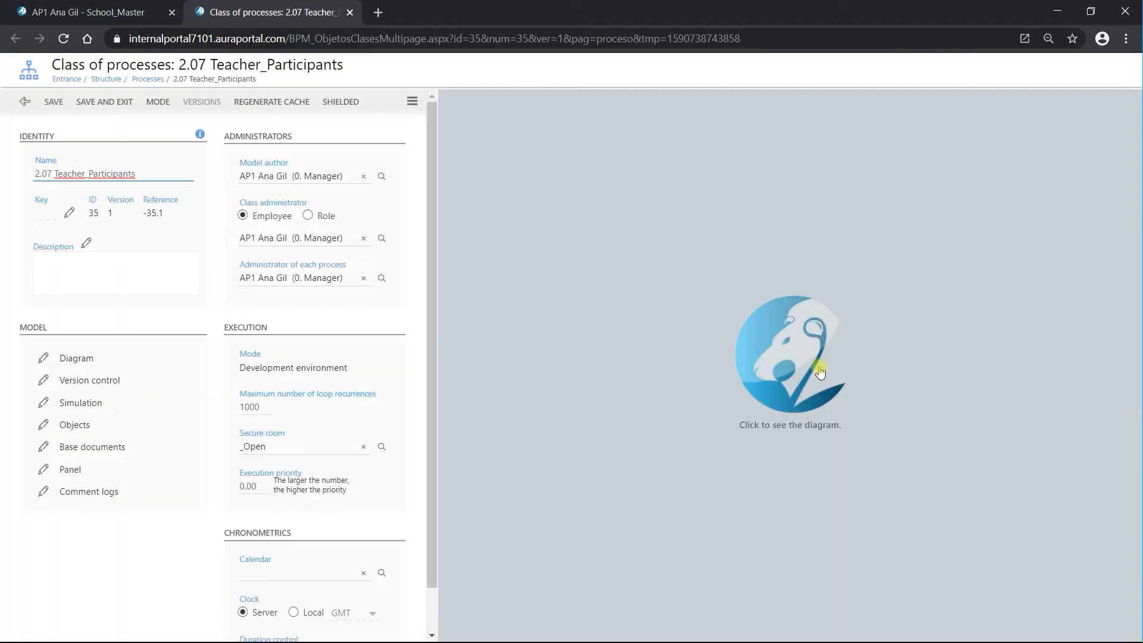
click(804, 369)
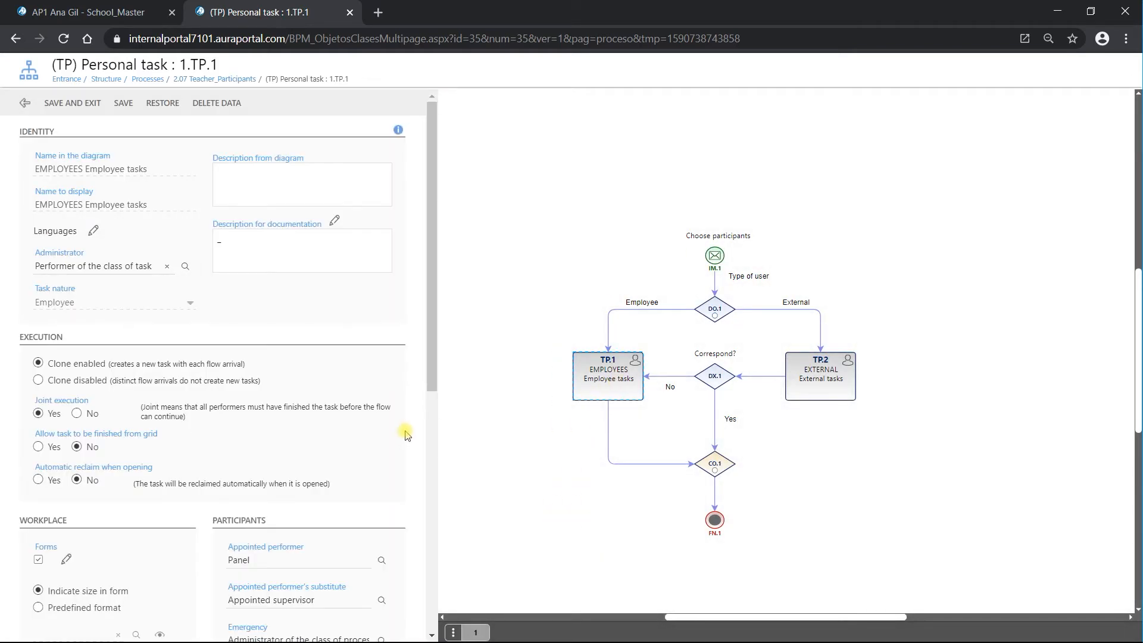
scroll(405, 435, down, 3)
click(381, 336)
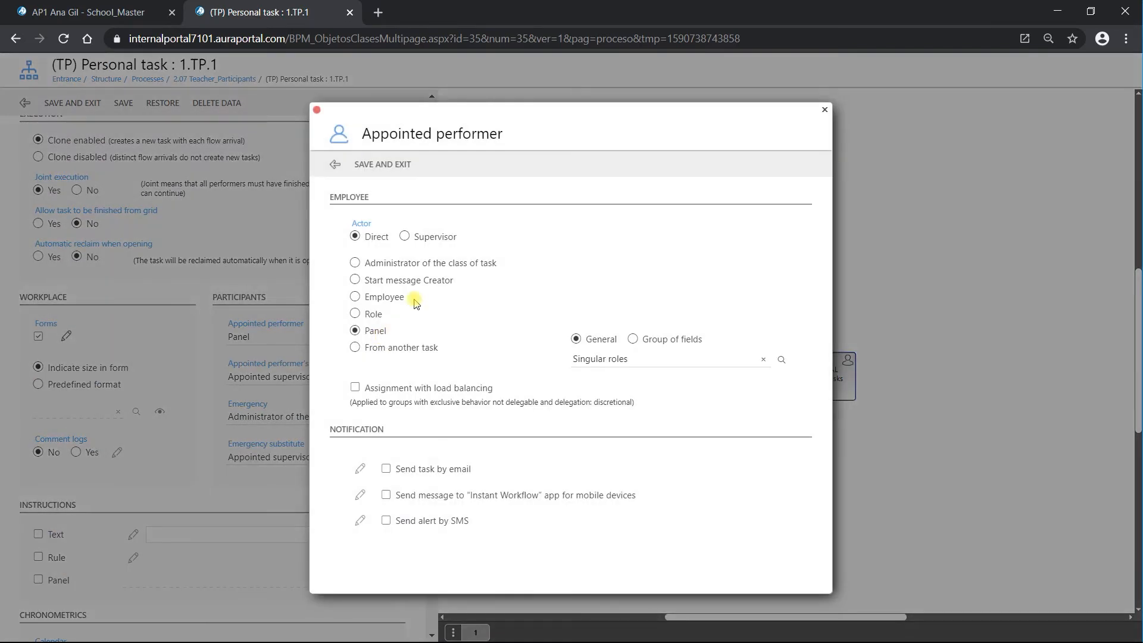
click(632, 339)
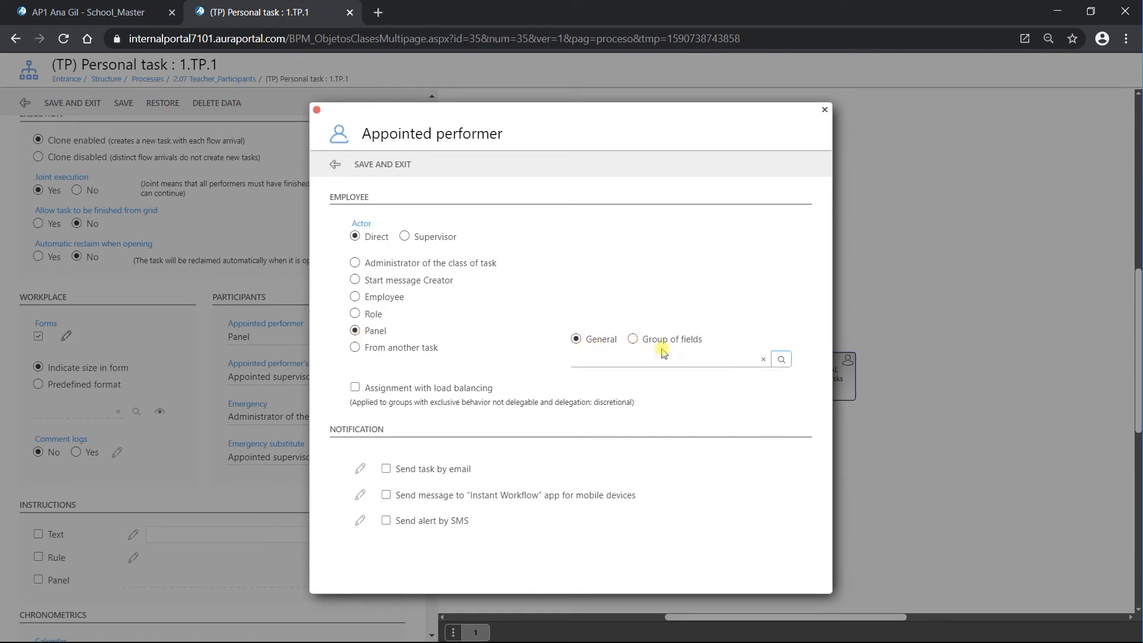
- Set the Employee tasks addressees to container Affected, column Affected/Affected, with one task per line, and save the appointed performer
click(782, 360)
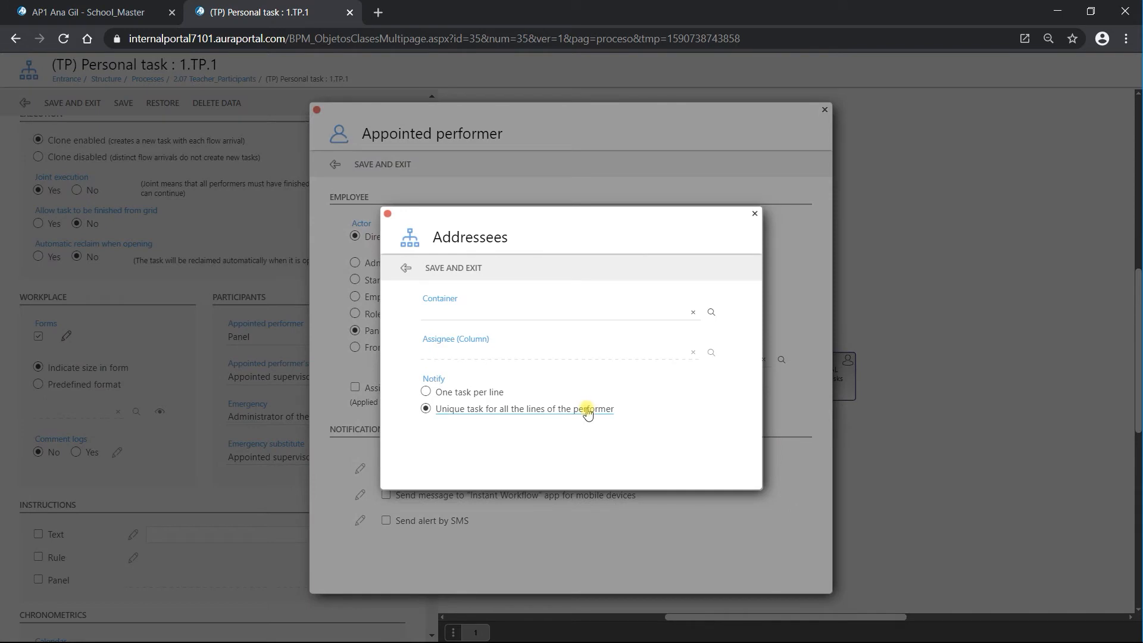
click(711, 312)
click(467, 392)
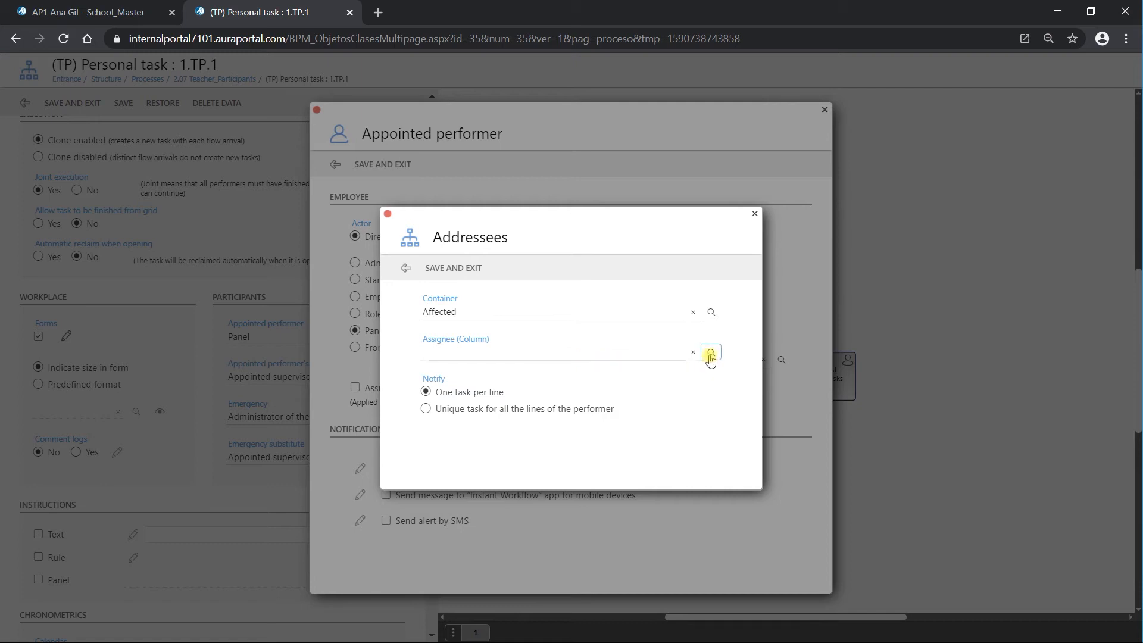
click(711, 353)
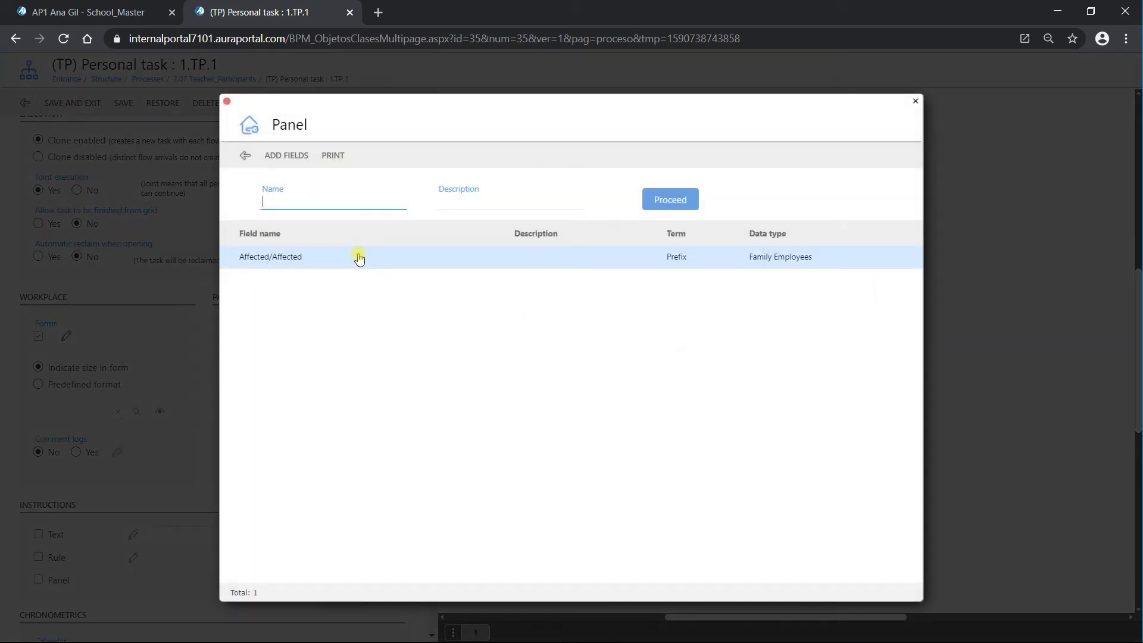
click(359, 258)
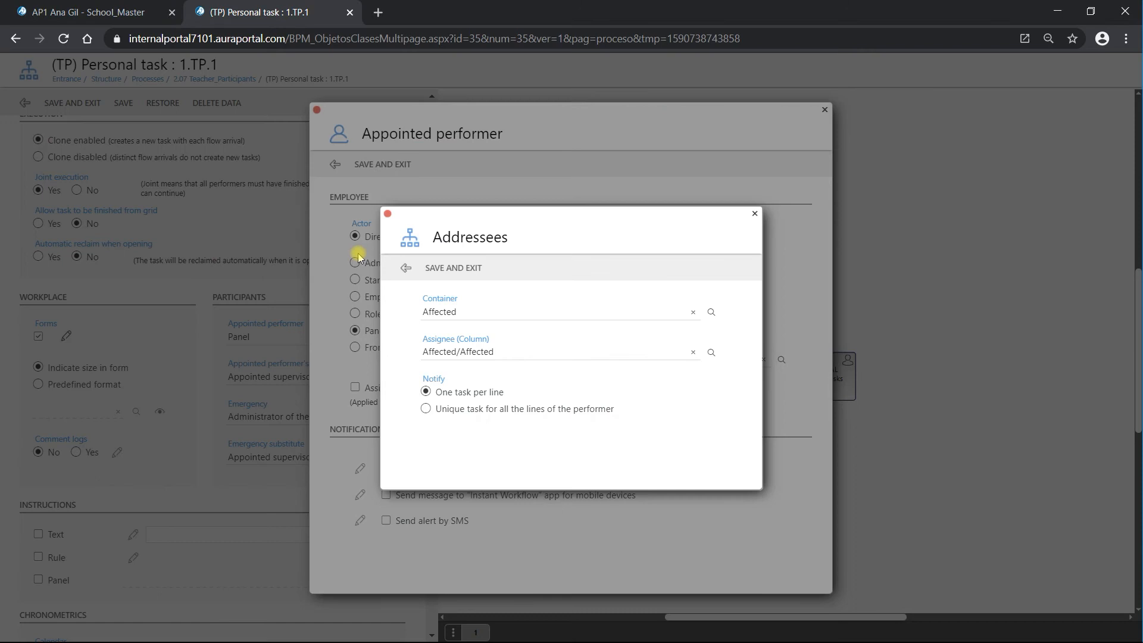
click(448, 269)
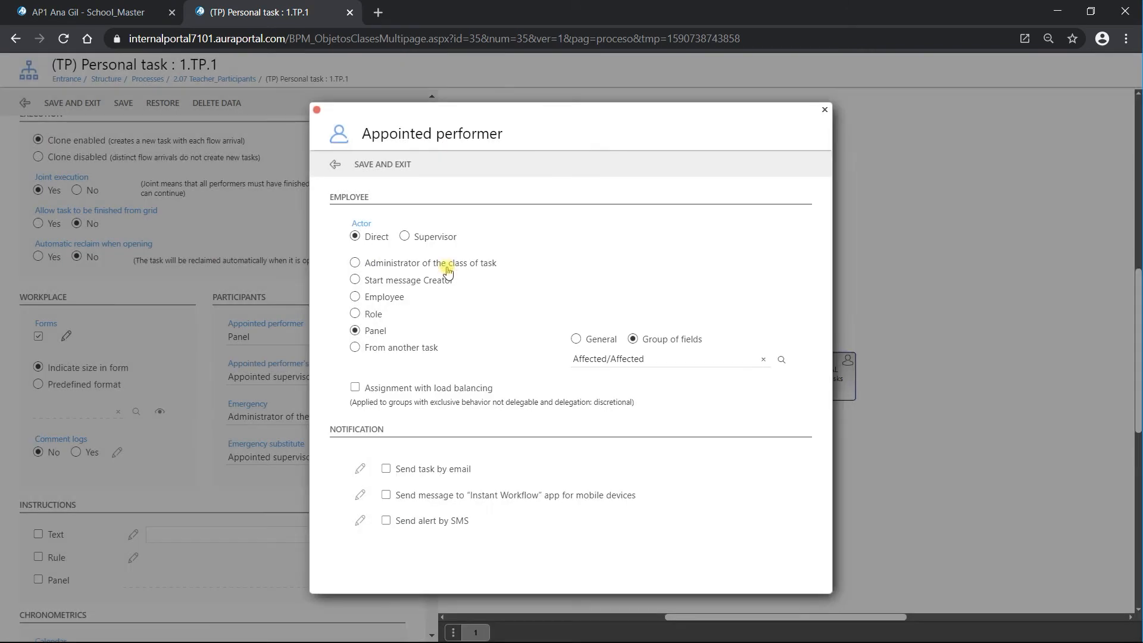
click(383, 165)
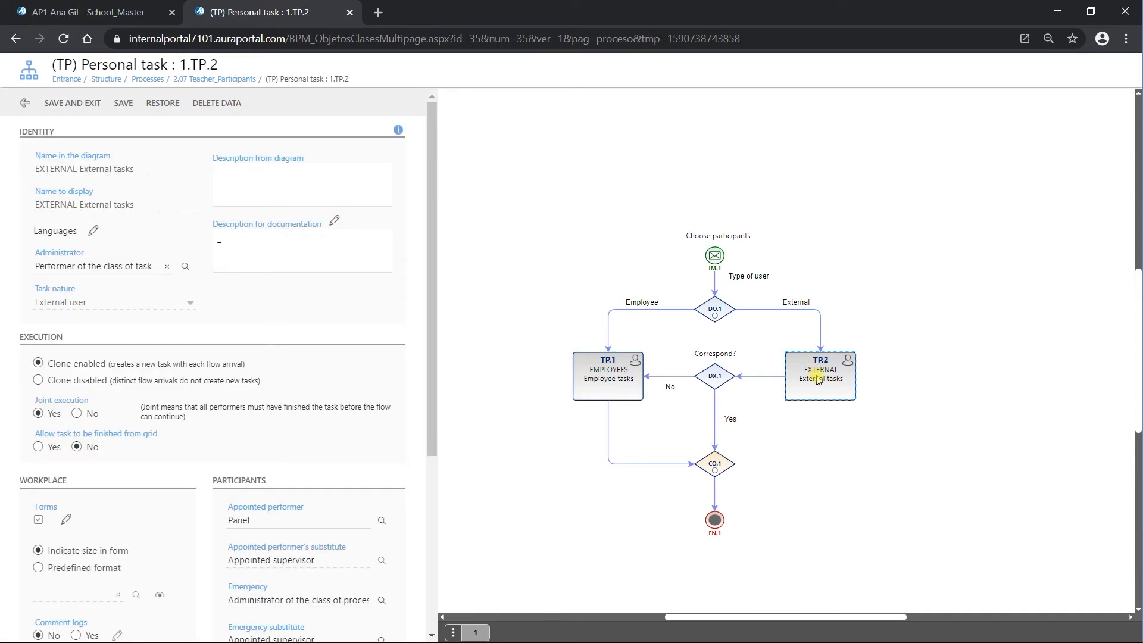
- Switch the appointed performer of the External tasks personal task from the General panel field to Group of fields
scroll(290, 407, down, 3)
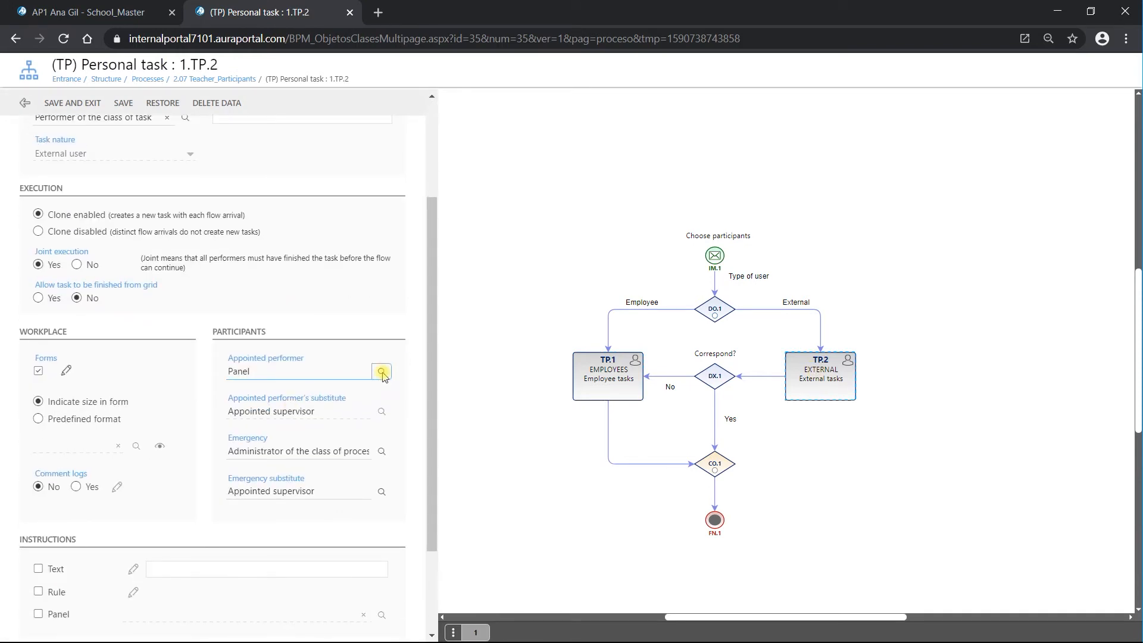
click(381, 372)
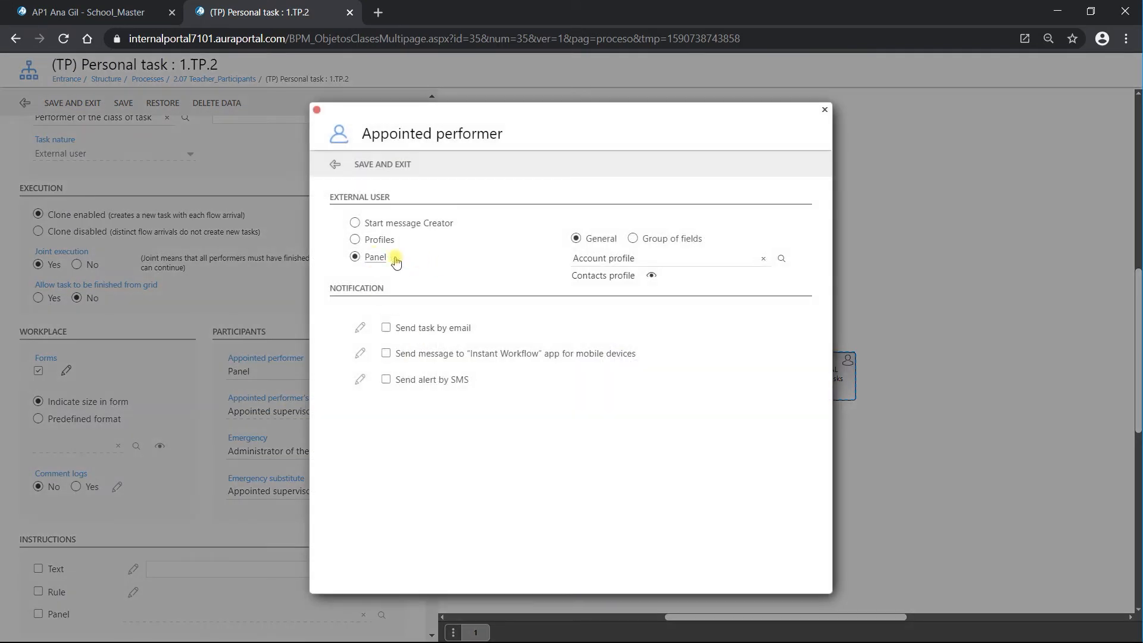
click(763, 258)
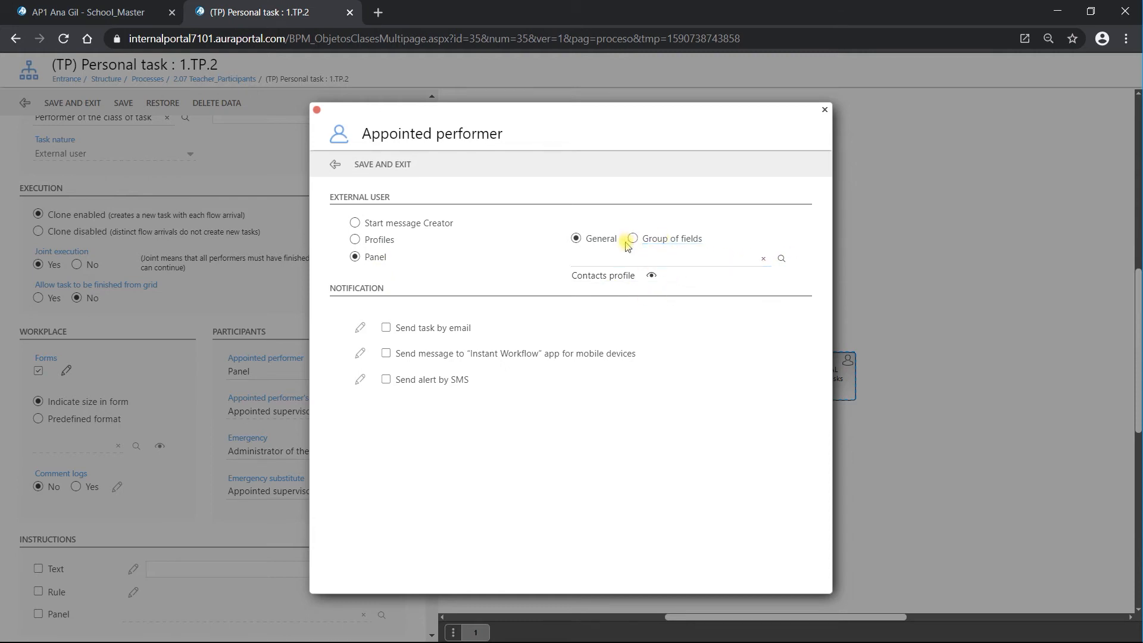
click(632, 238)
- Set the External tasks addressees to container Clients and assignee column Clients/Client, and save the appointed performer
click(781, 259)
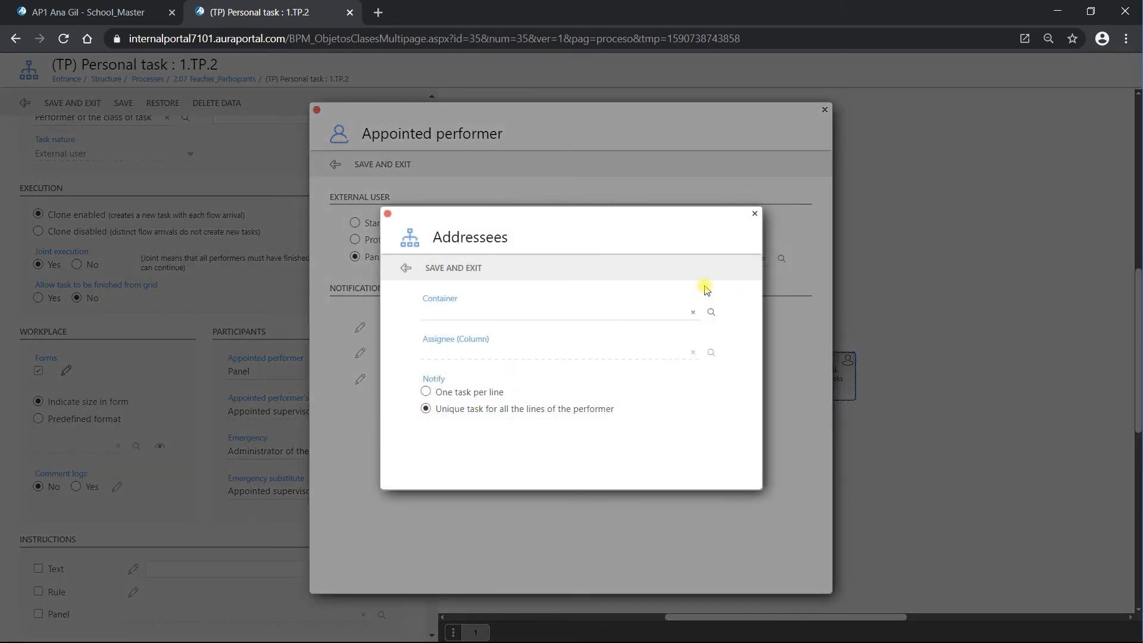
click(713, 311)
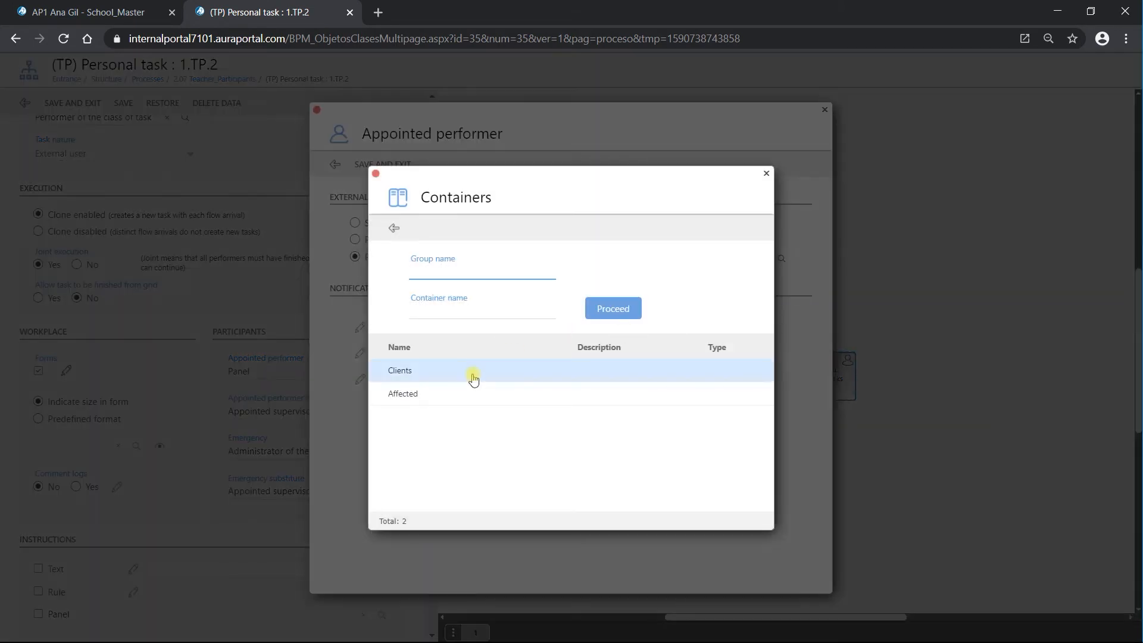
double_click(472, 378)
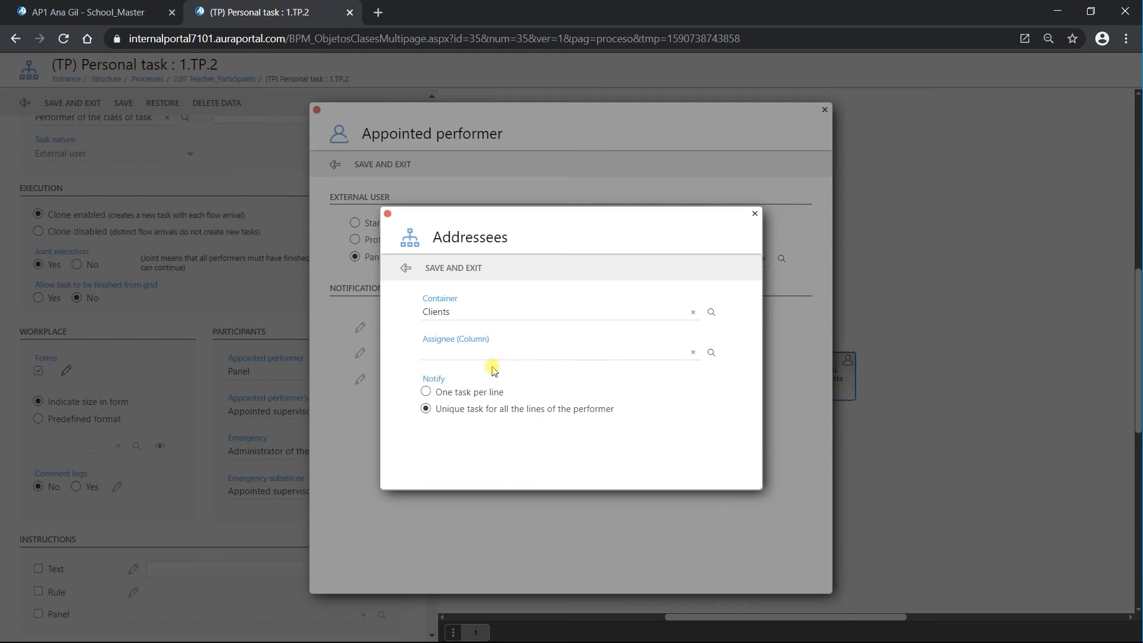
click(711, 353)
double_click(338, 263)
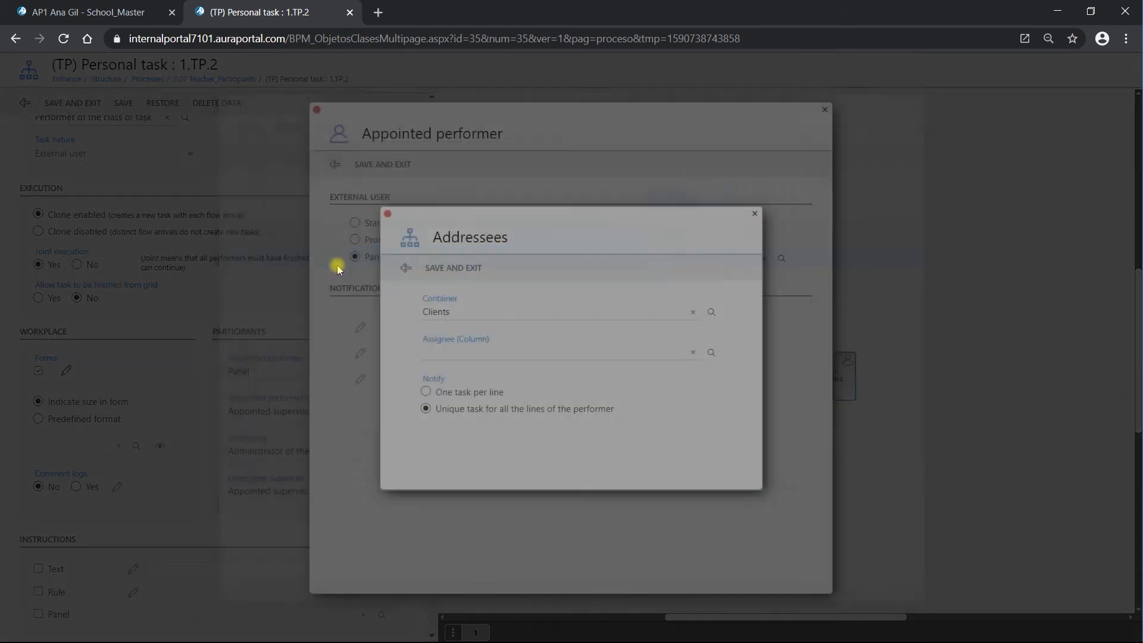
click(456, 269)
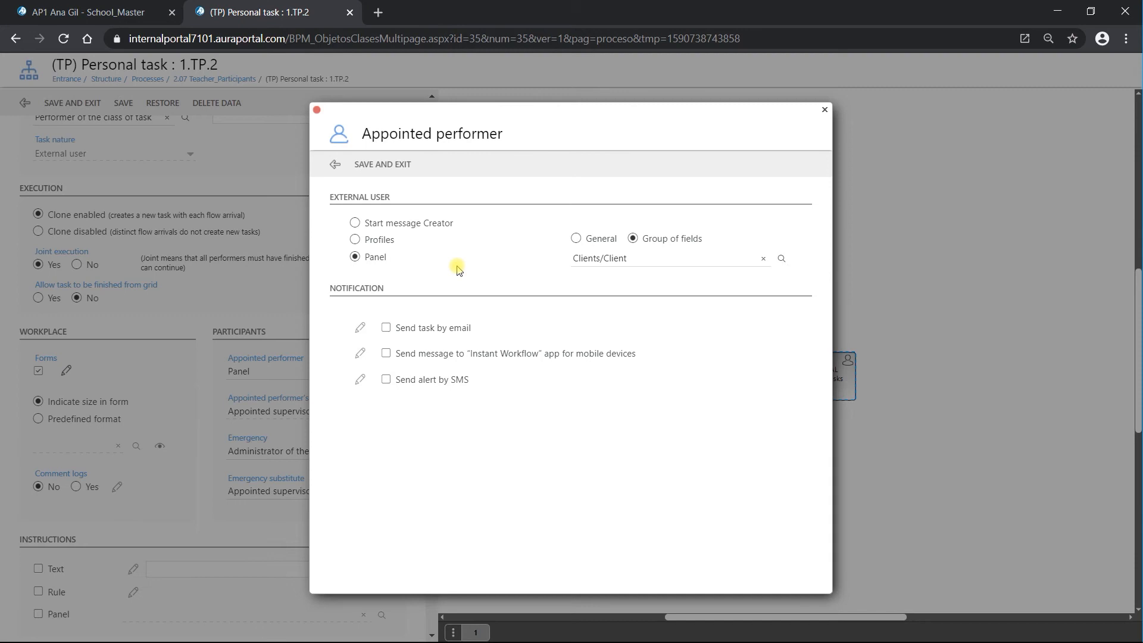
click(387, 163)
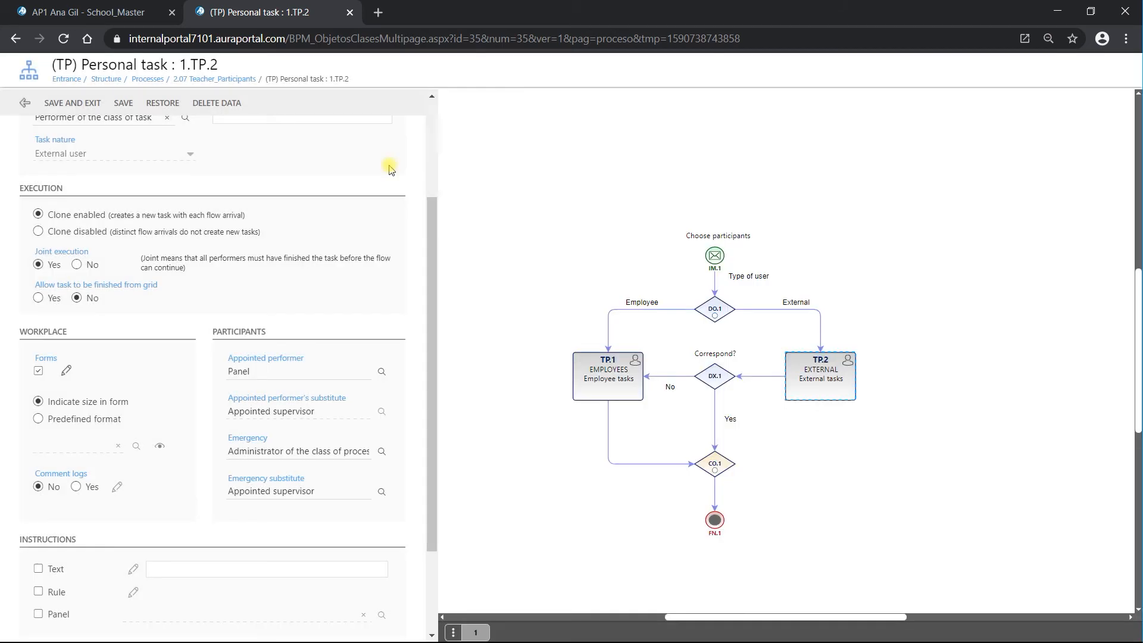
- Save the External tasks configuration, leave the objects list, and save and exit the process class
click(93, 103)
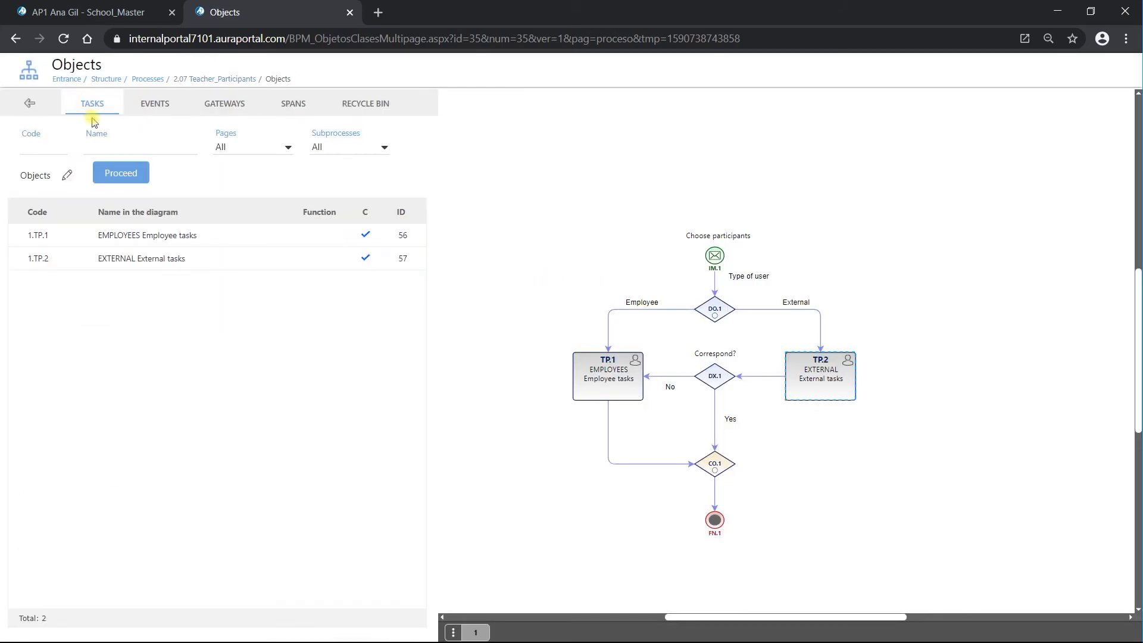
click(31, 104)
click(95, 103)
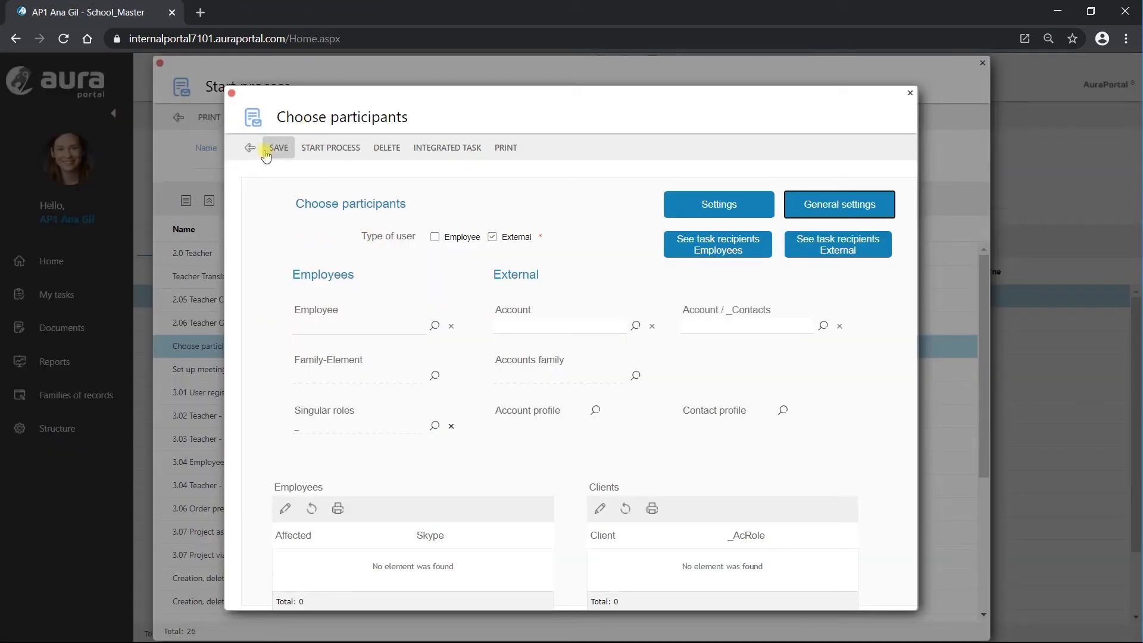
- Leave the old participants form and start another Choose participants process of class 2.07 Teacher_Participants
click(249, 148)
click(178, 118)
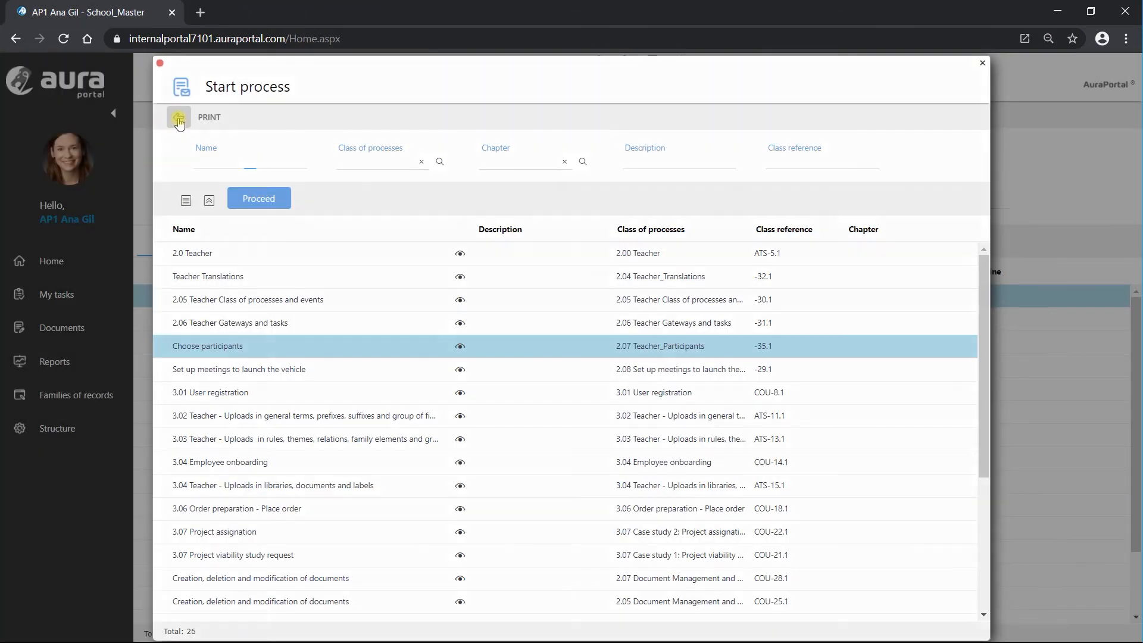
click(177, 116)
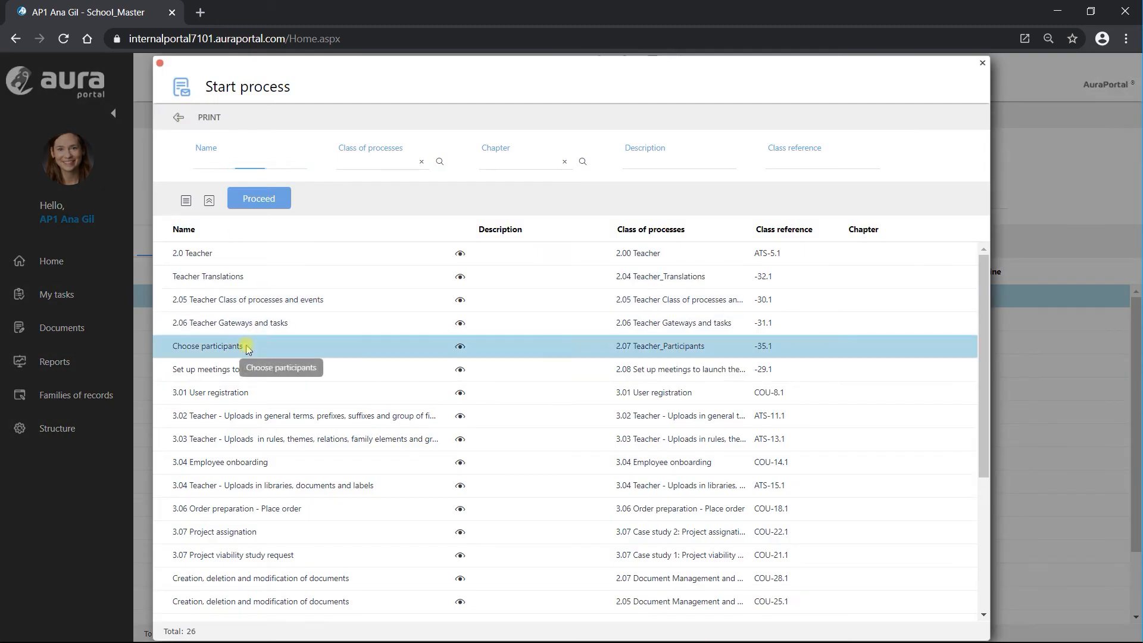
click(256, 348)
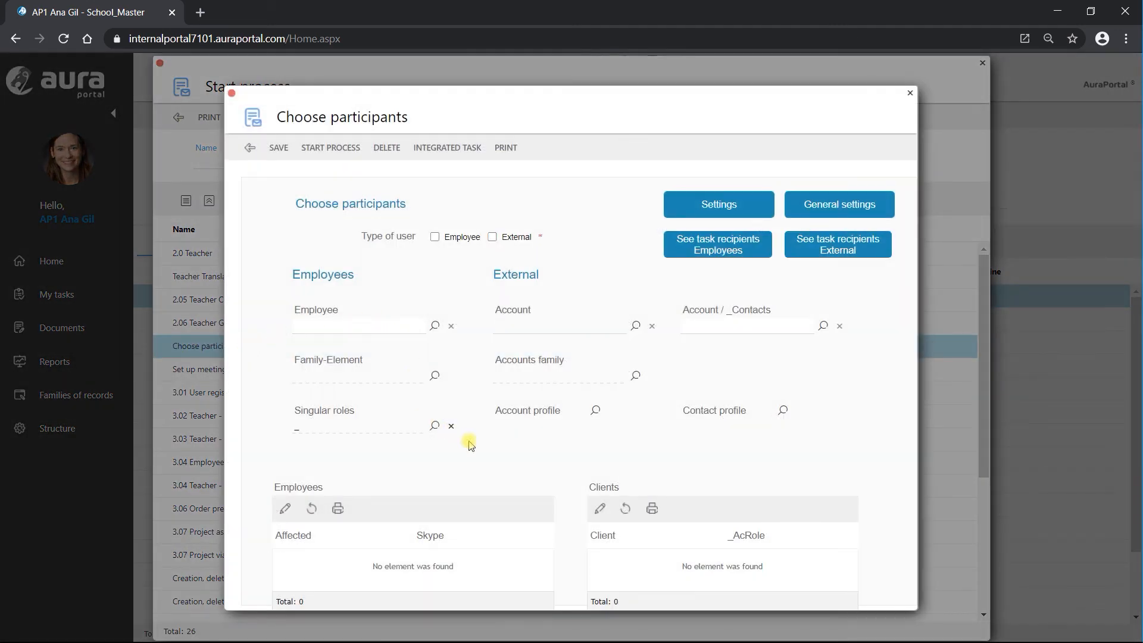
- Add a first line to the Employees group of fields with the employee whose job title is 1. Administration
click(284, 508)
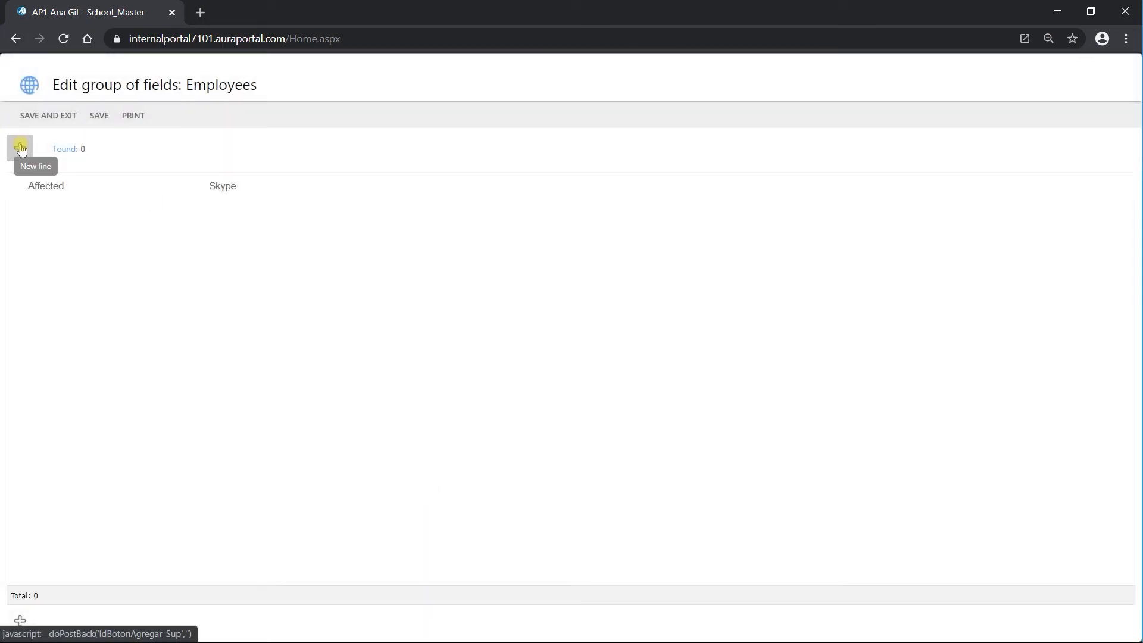
click(20, 148)
click(180, 213)
click(167, 284)
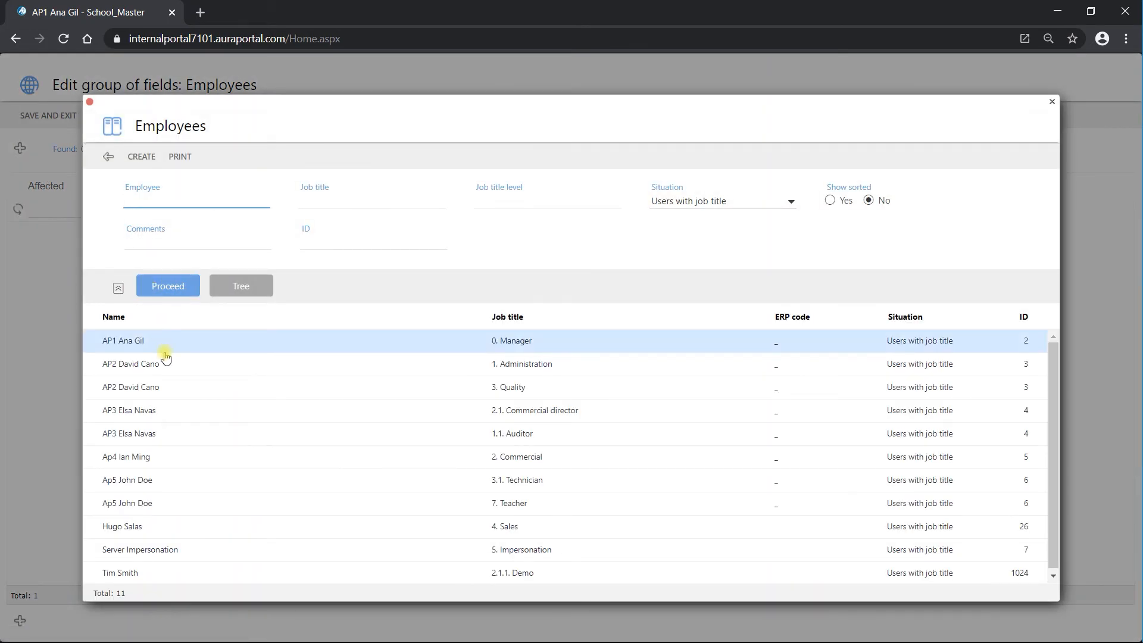
click(166, 358)
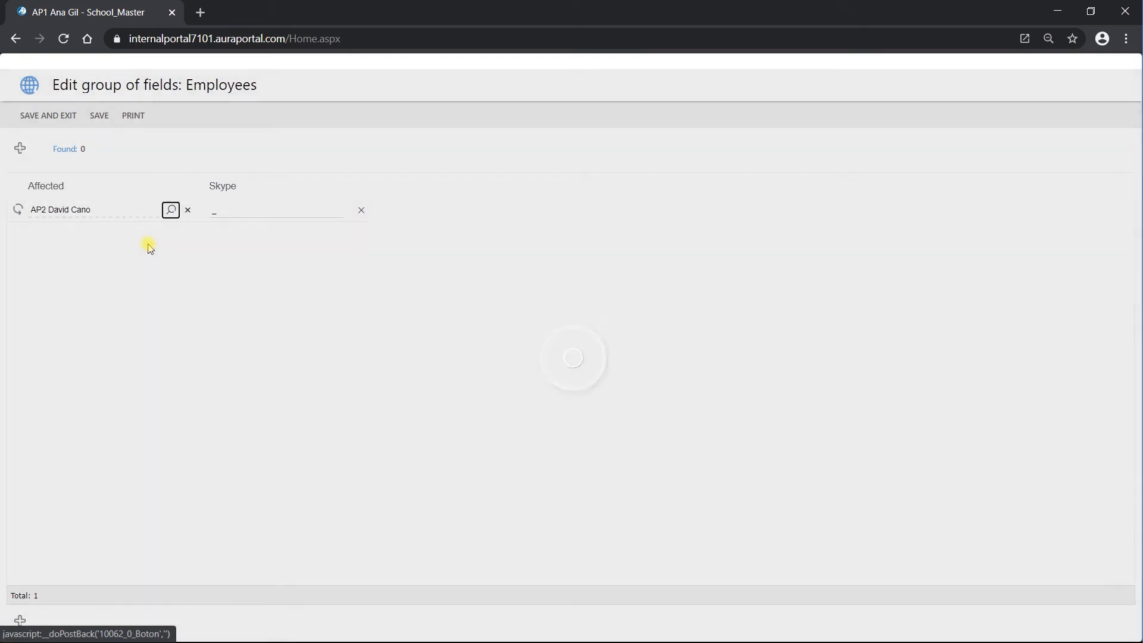
- Add a second line to the Employees group with the employee whose job title is 2.1. Commercial director
click(20, 148)
click(171, 232)
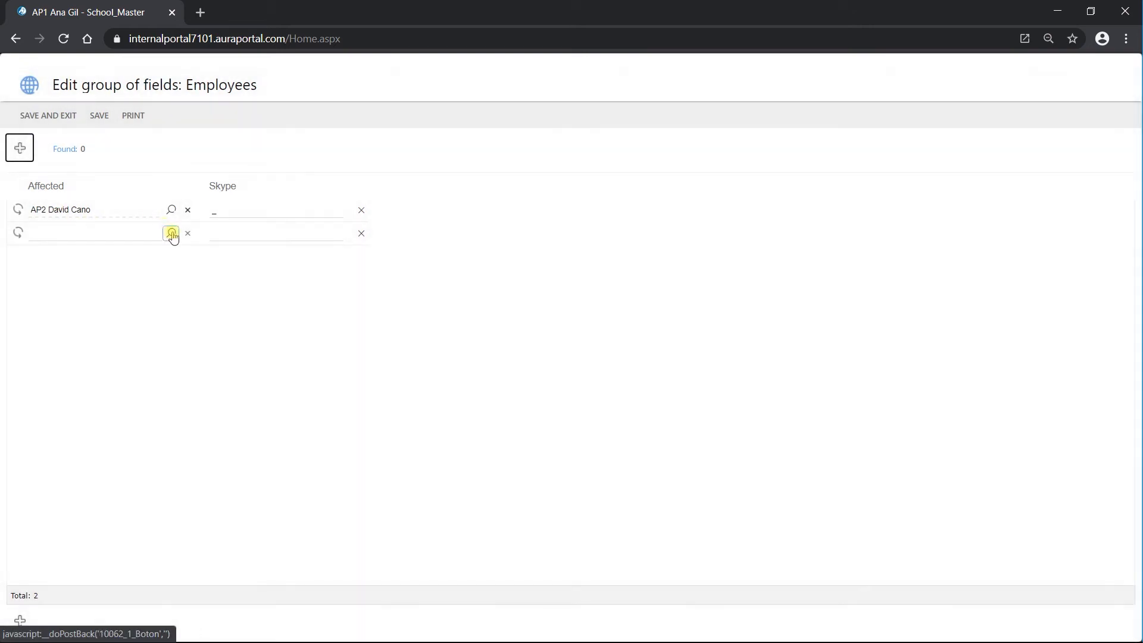
click(157, 287)
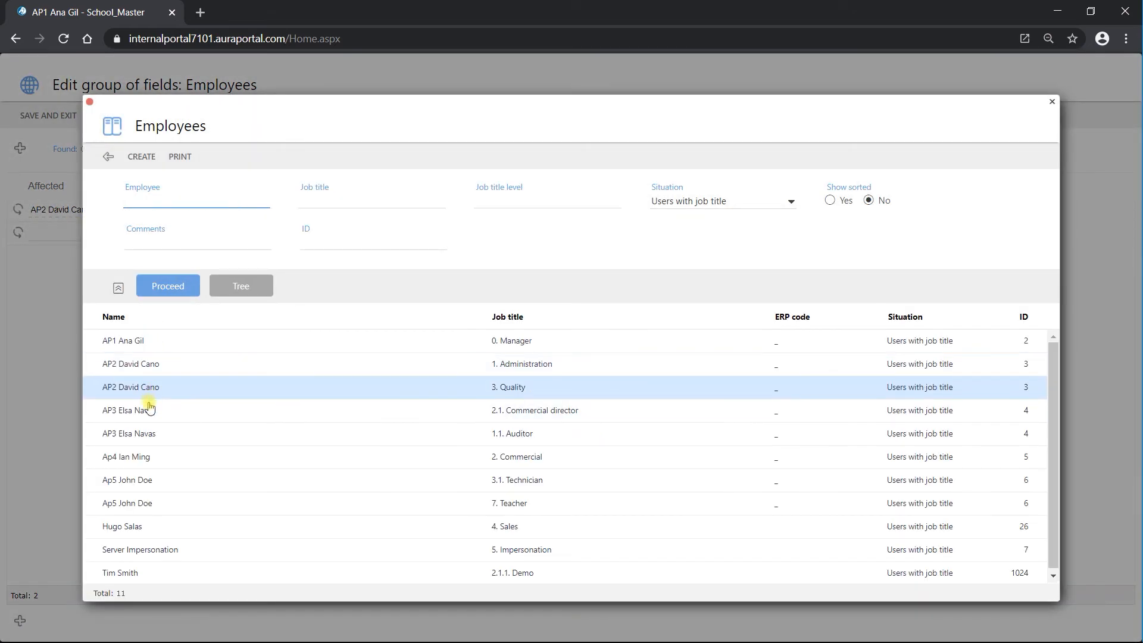
click(149, 407)
- Add a third Employees line with the employee whose job title is 3.1. Technician, and save and exit the group
click(22, 151)
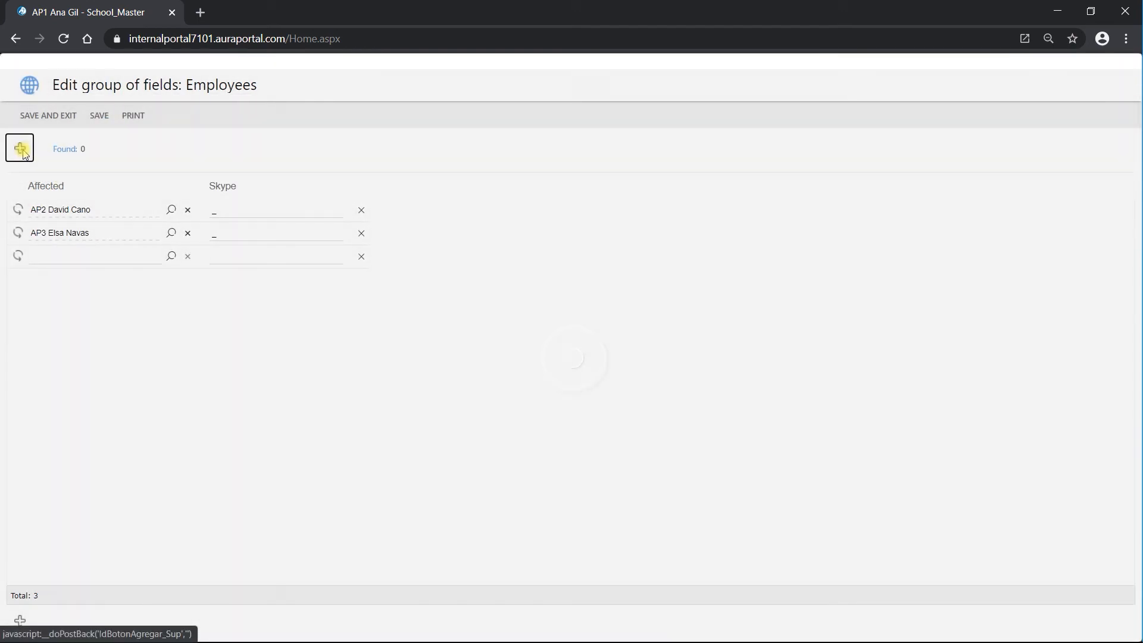
click(170, 256)
click(173, 287)
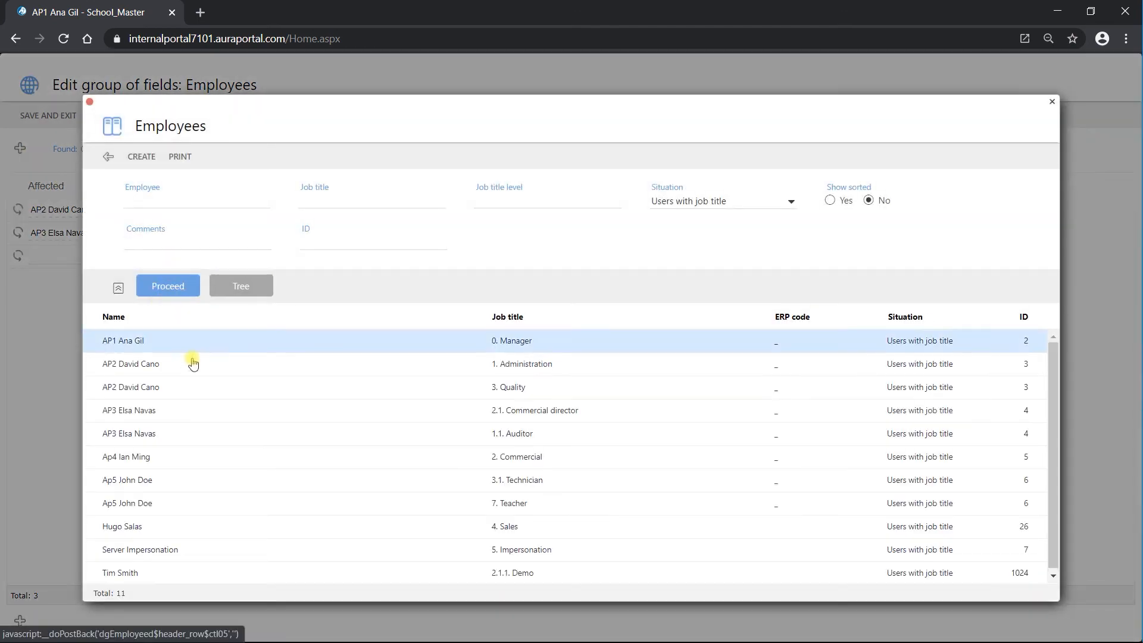
click(204, 483)
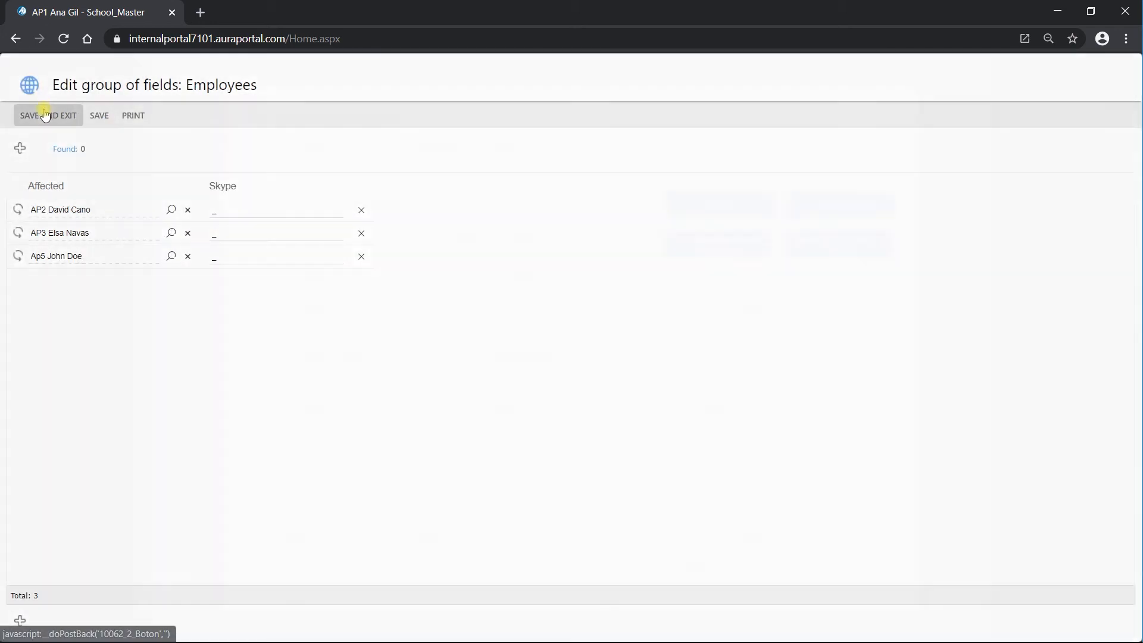
click(44, 114)
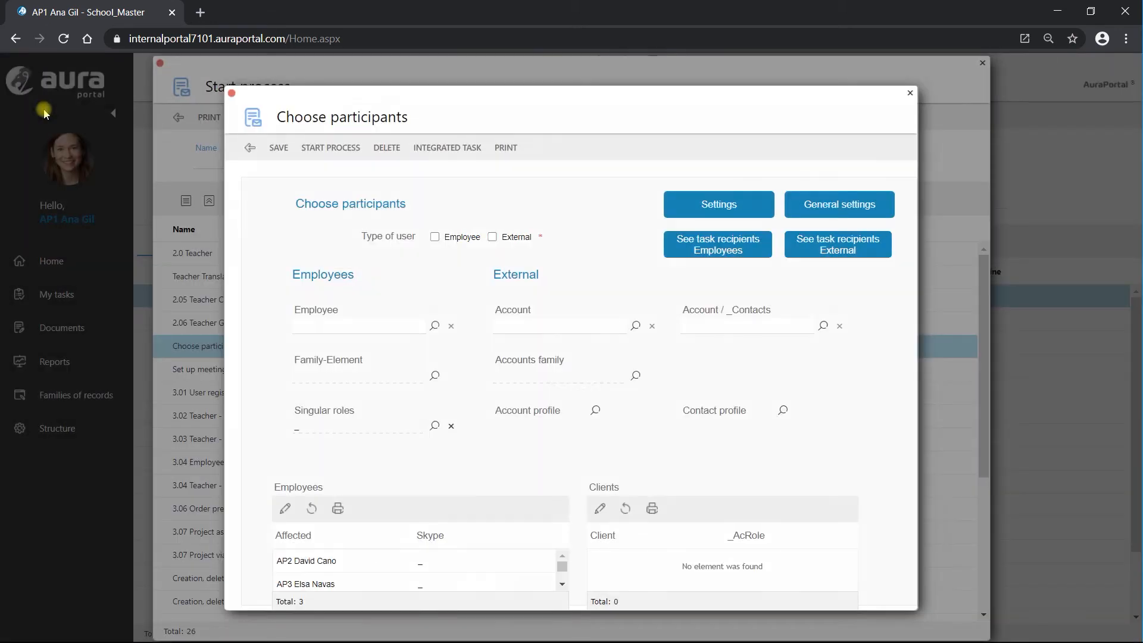
- Add a first line to the Clients group of fields with the IT Consulting account and the _Representante contact role
click(600, 510)
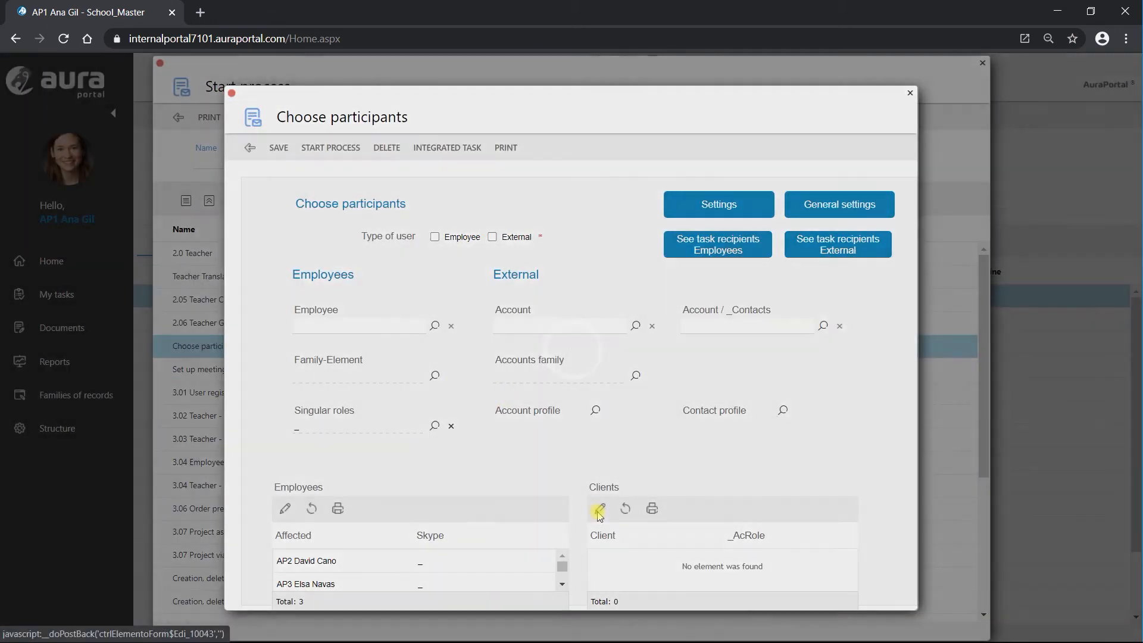
click(19, 148)
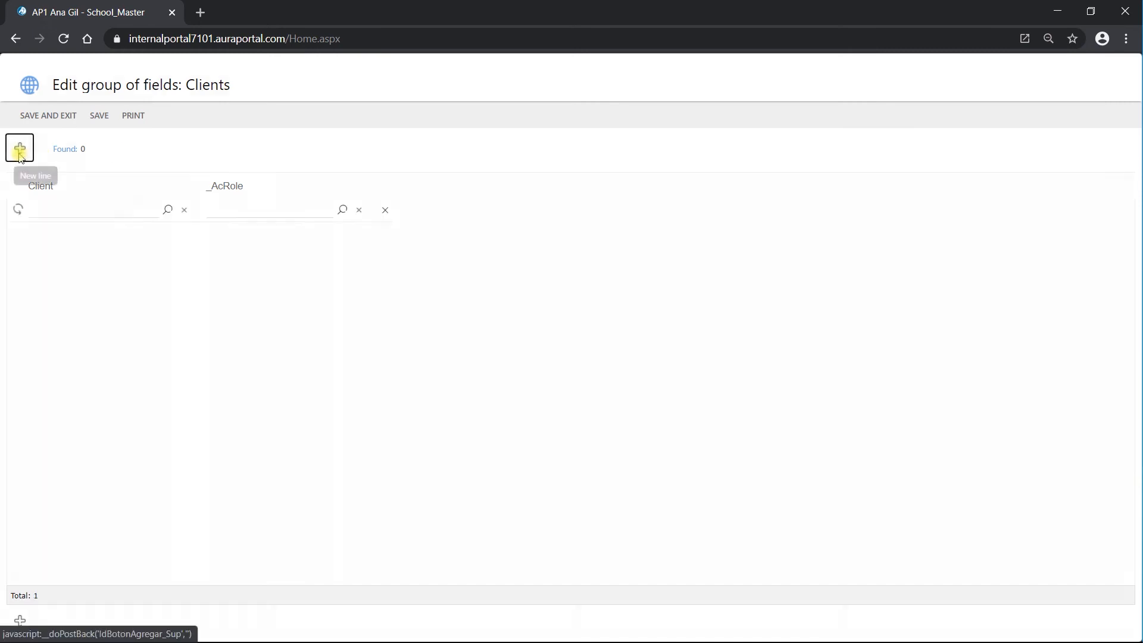
click(170, 212)
click(191, 280)
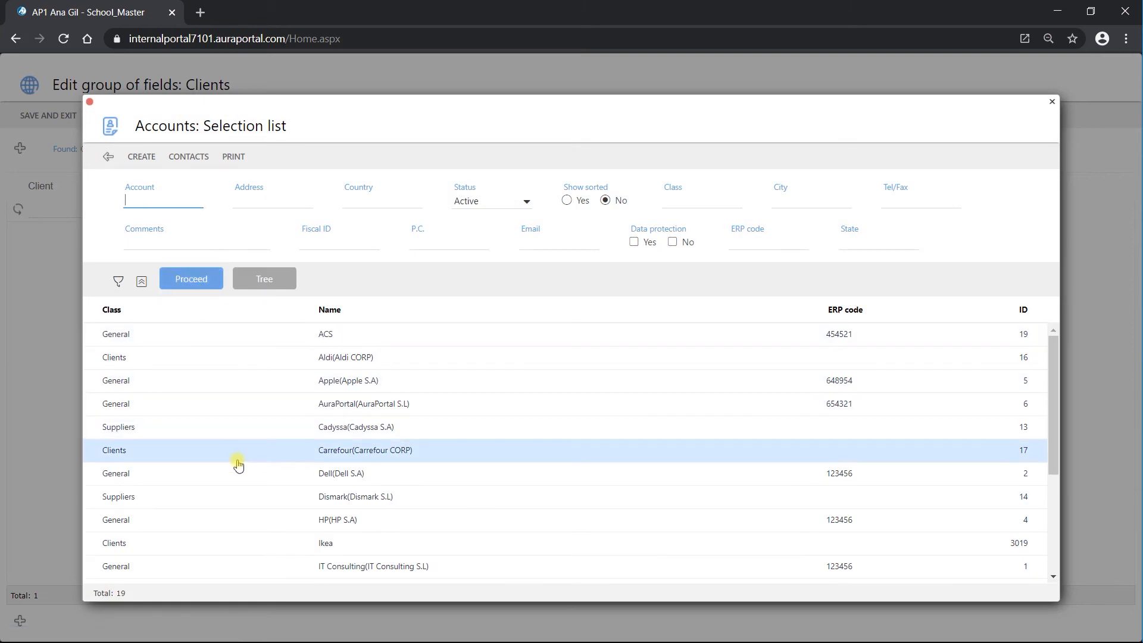
scroll(239, 467, down, 1)
click(233, 494)
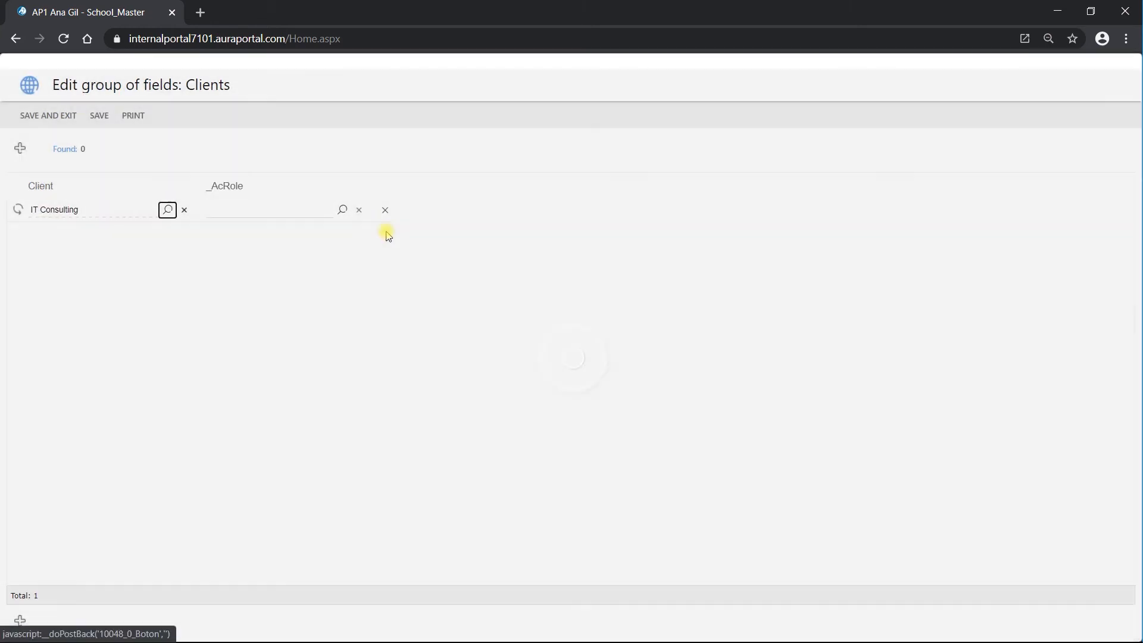
click(343, 209)
click(705, 257)
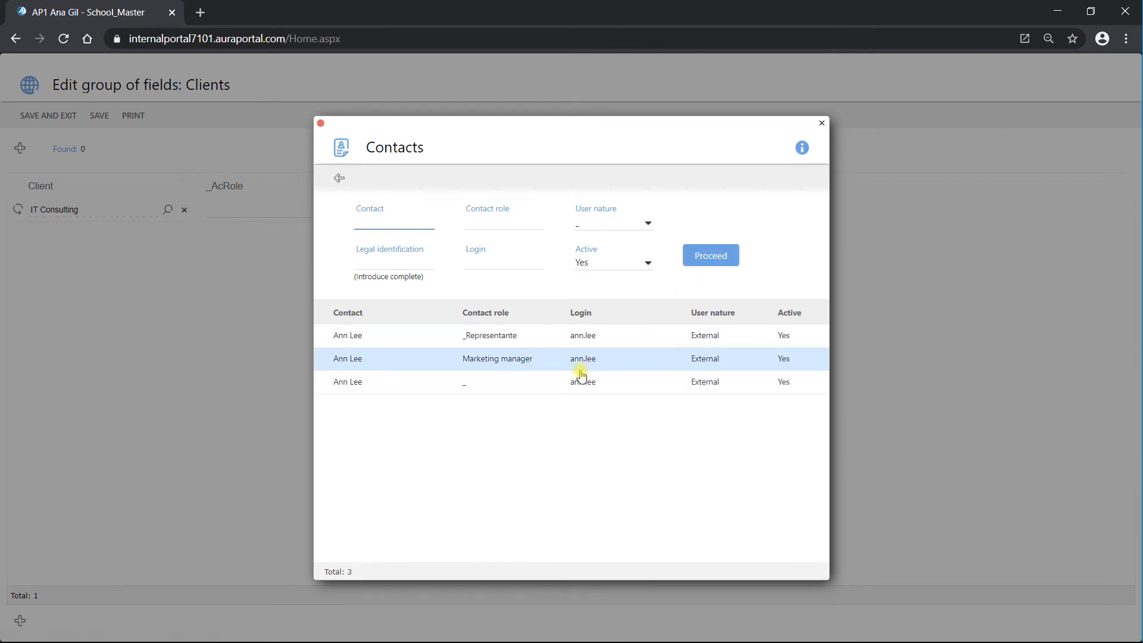
click(507, 343)
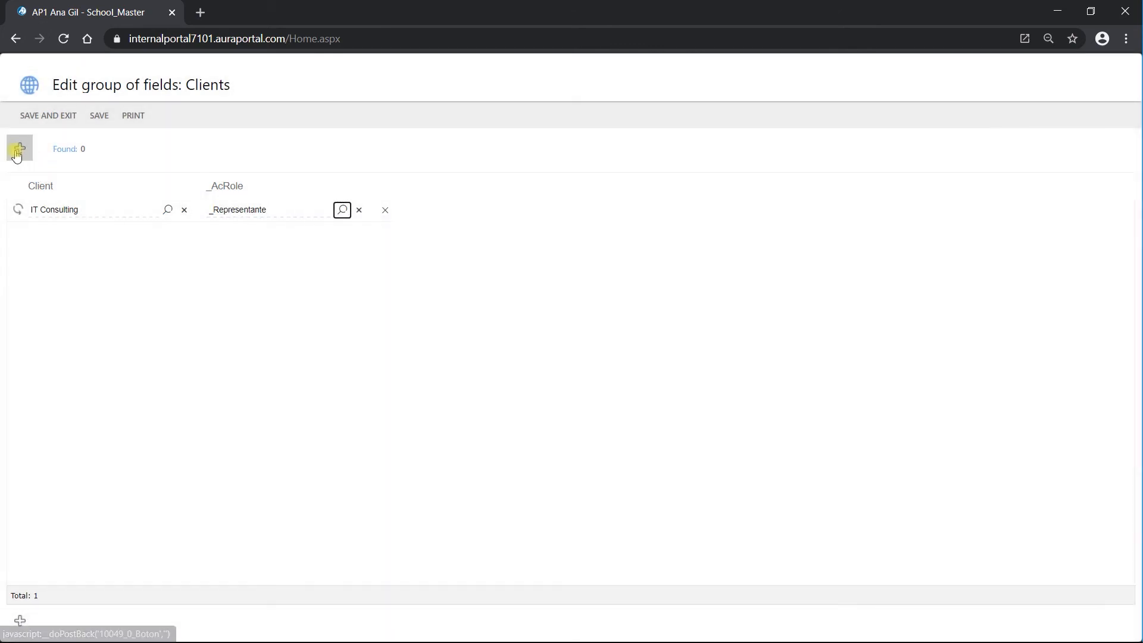
- Add a second Clients line with the Supermarket account and the _Representante contact role, and save the group and the Choose participants form
click(20, 148)
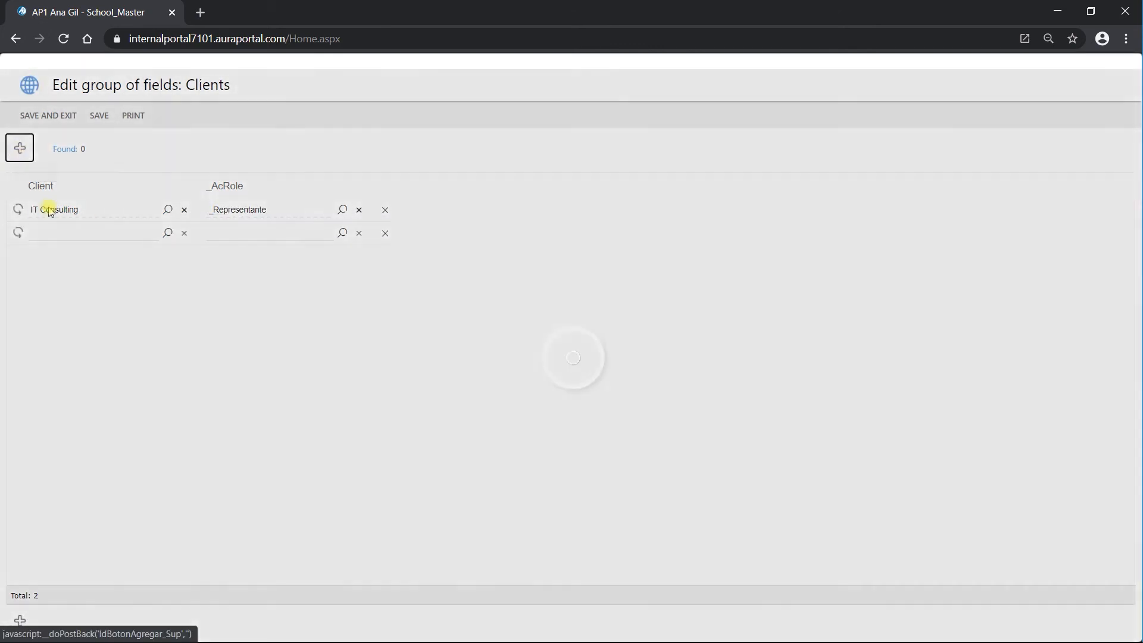
click(167, 233)
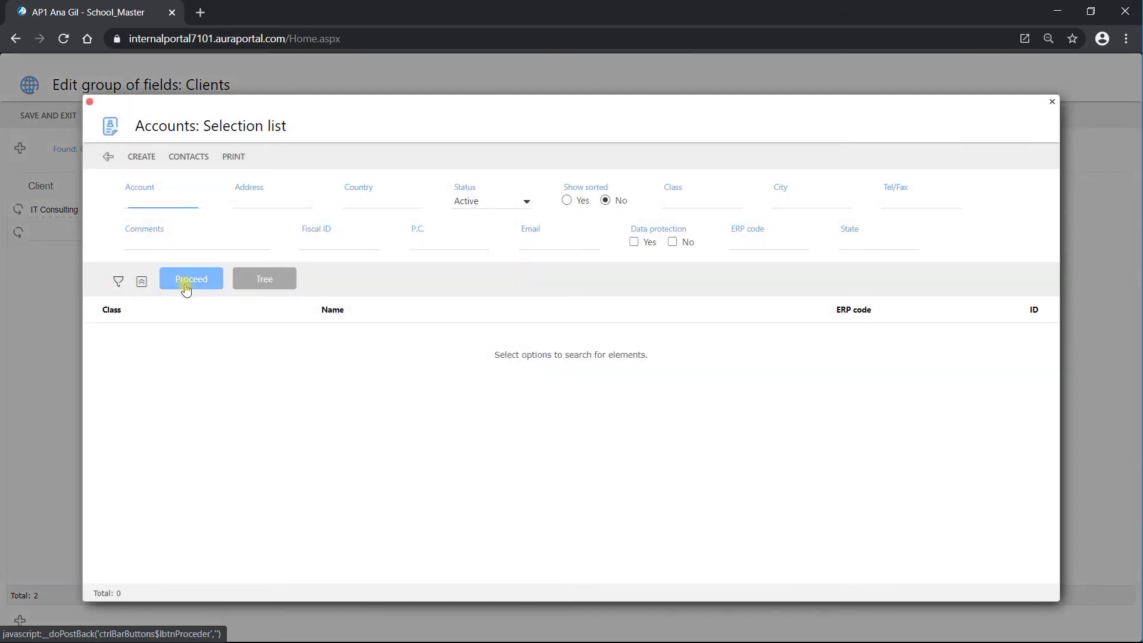
click(186, 289)
scroll(239, 462, down, 1)
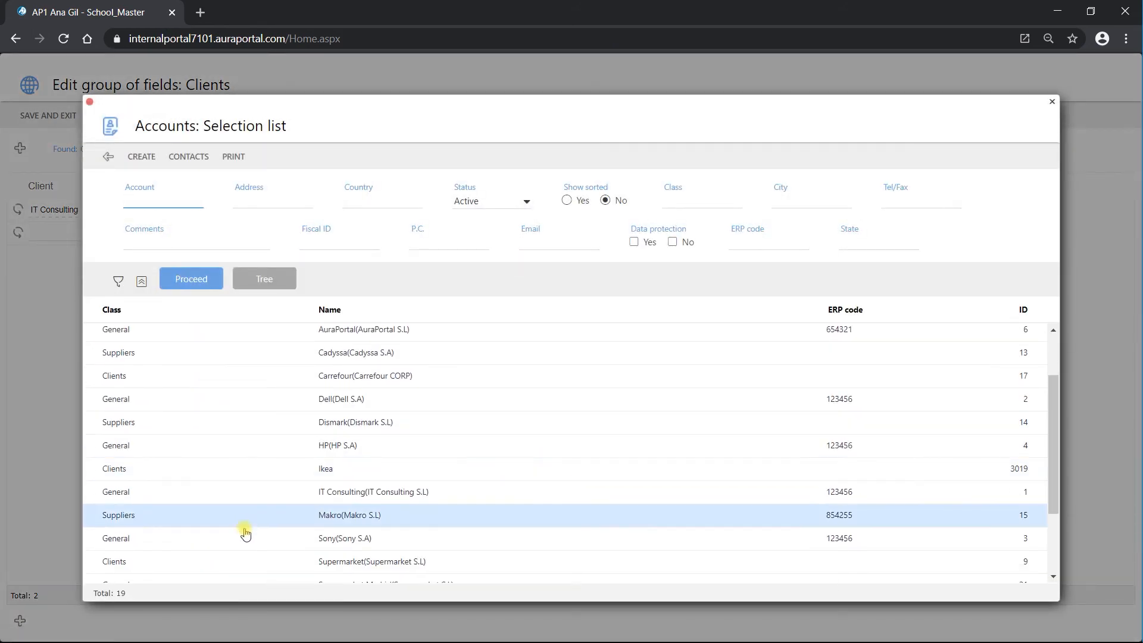
click(246, 561)
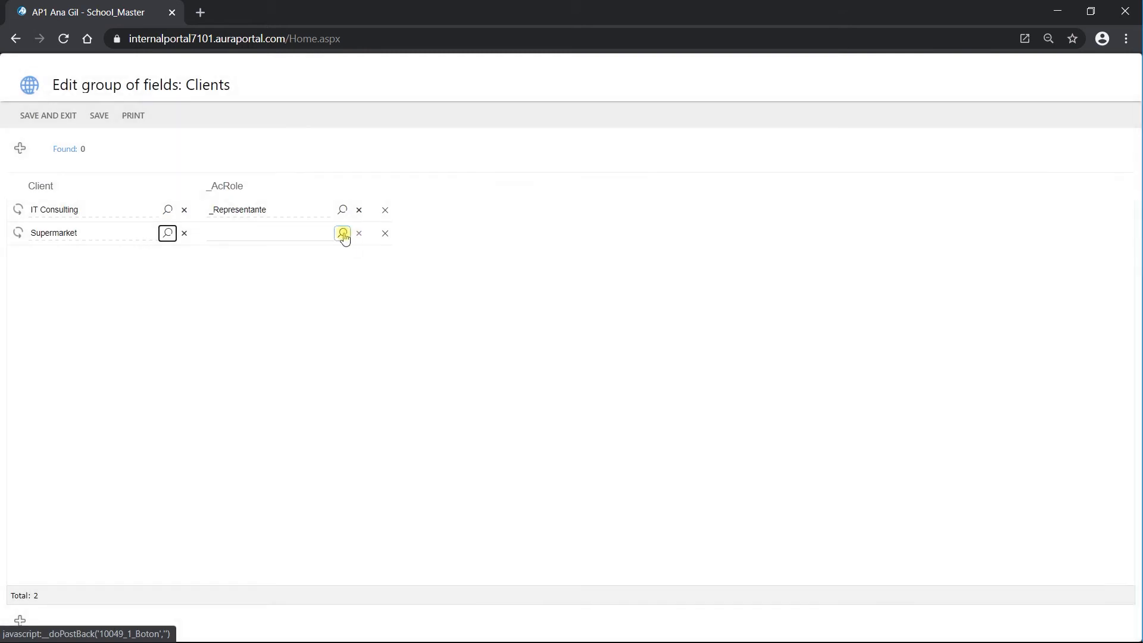
click(343, 234)
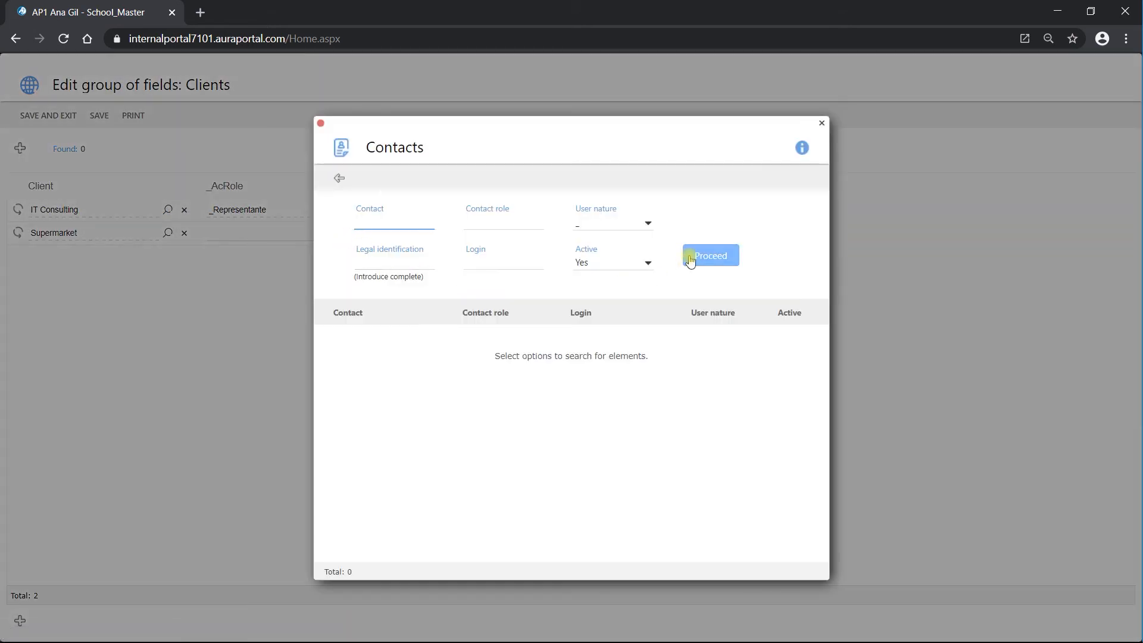
click(690, 260)
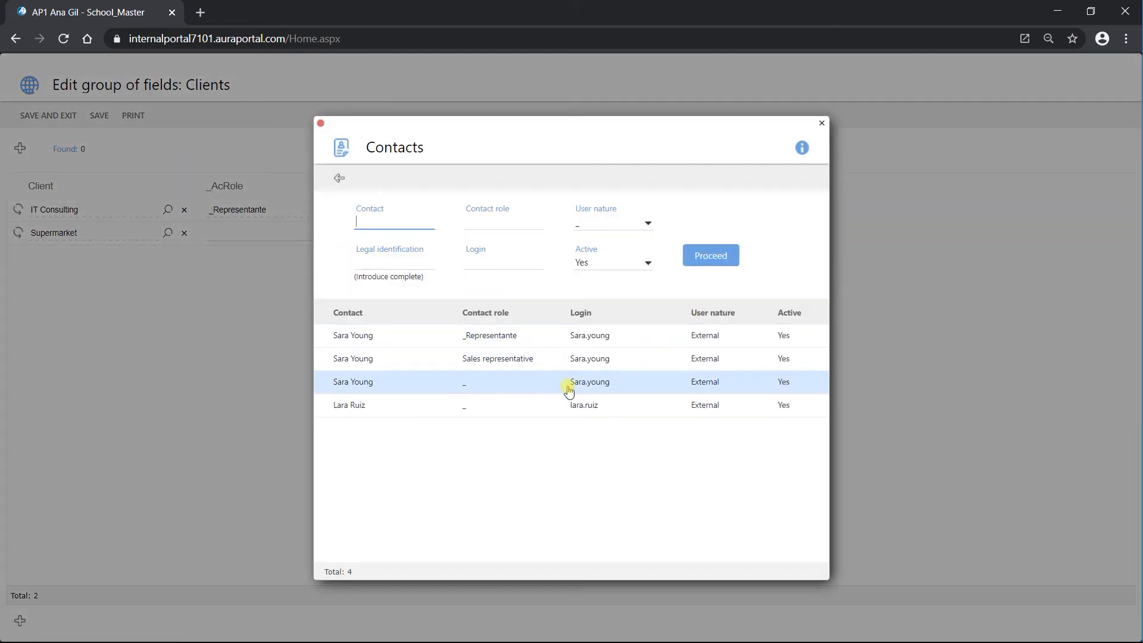
click(522, 345)
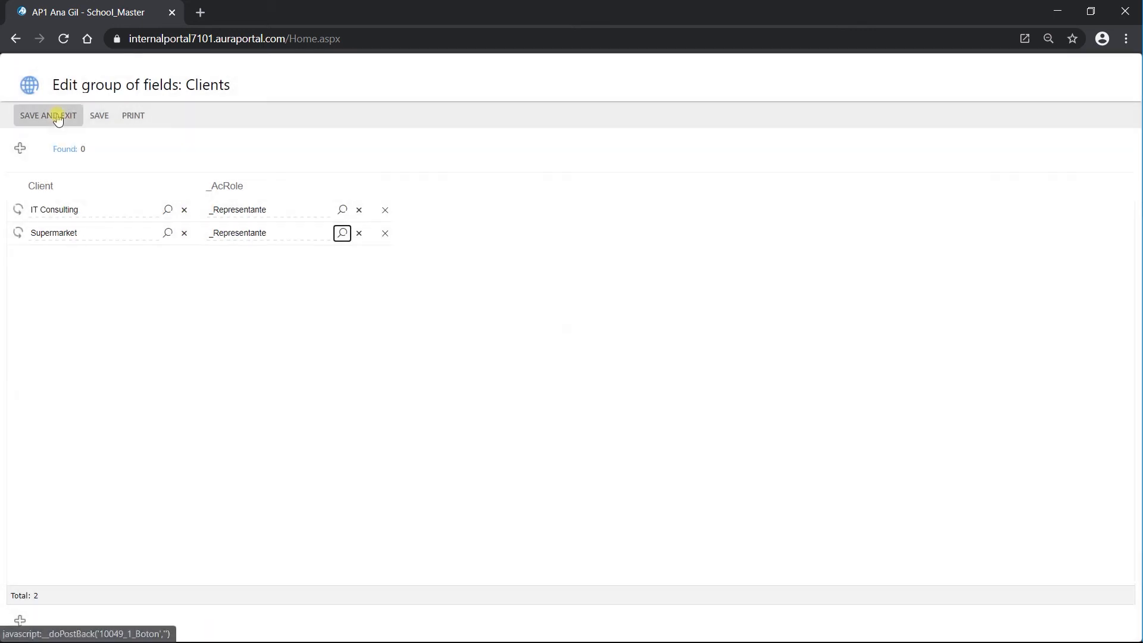
click(57, 117)
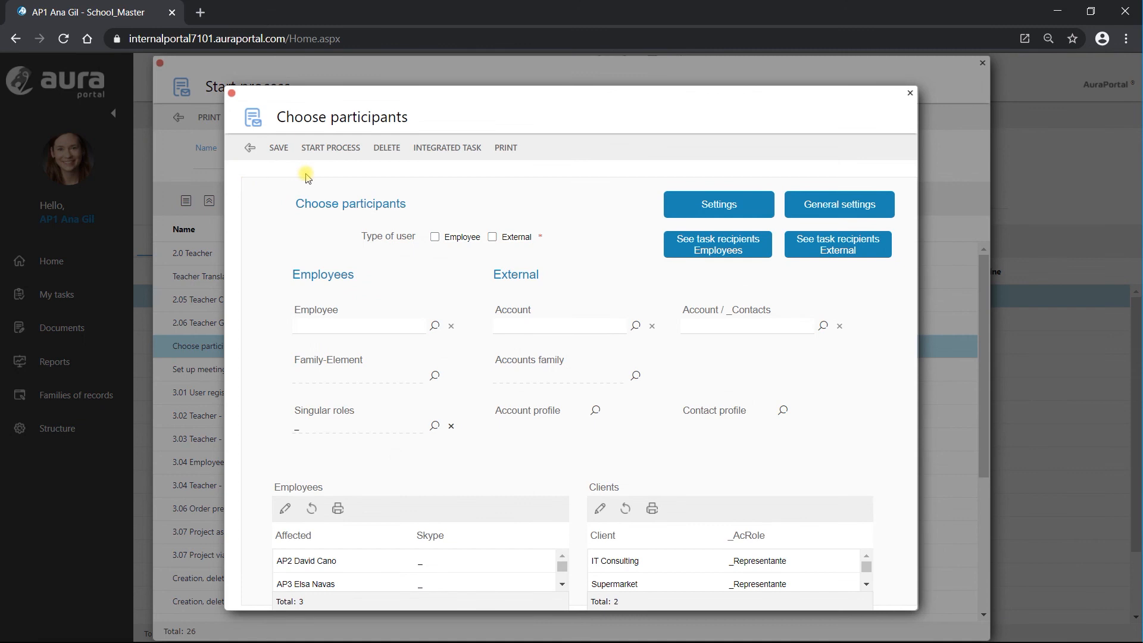
click(278, 150)
- List the performers who would receive the employees' task, and return to the Choose participants form
click(719, 253)
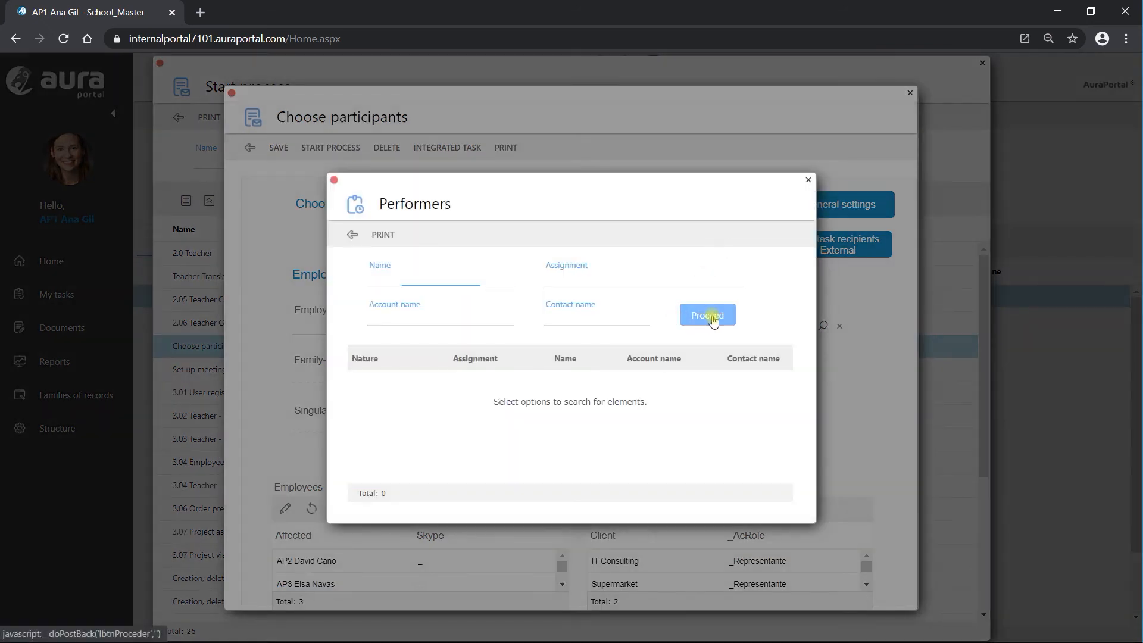
click(713, 321)
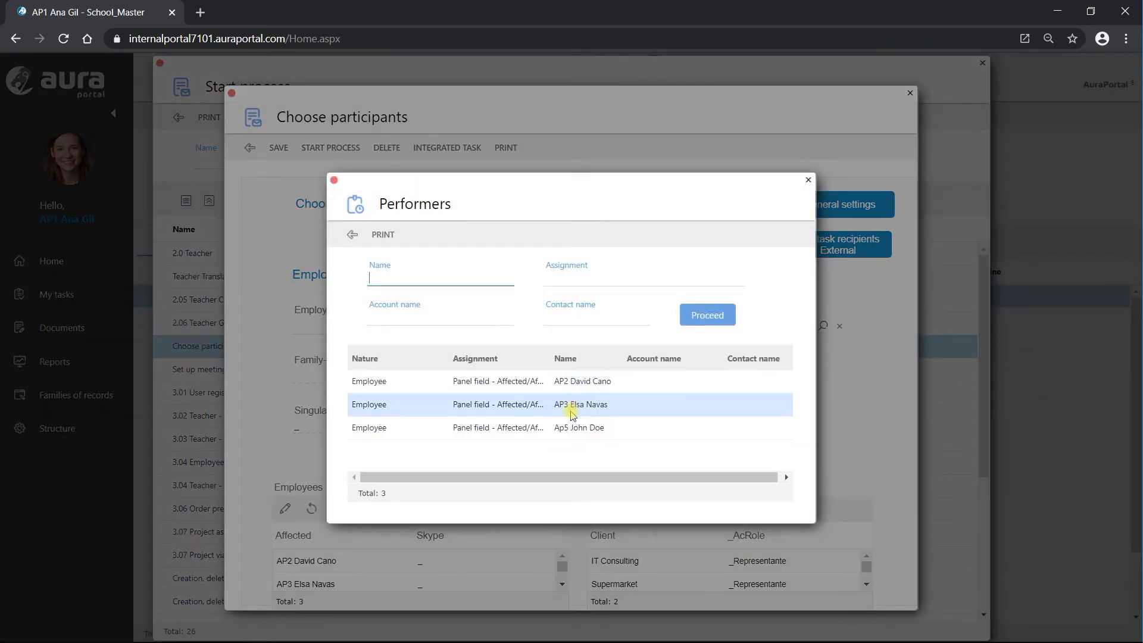
click(352, 238)
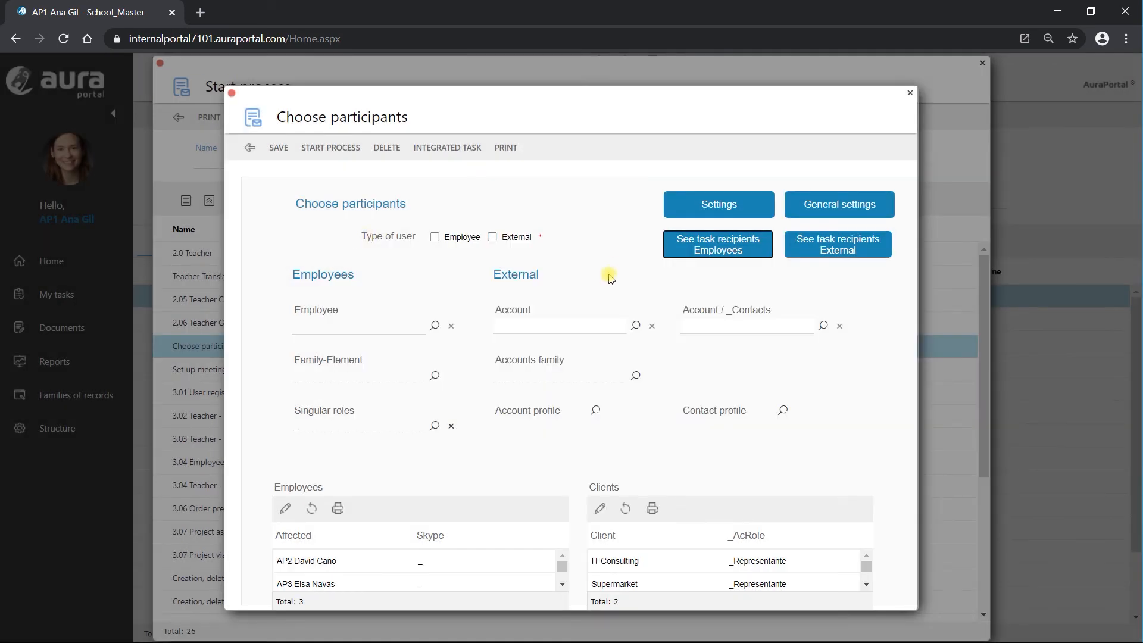
- List the performers who would receive the external users' task, and return to the Choose participants form
click(841, 253)
click(702, 317)
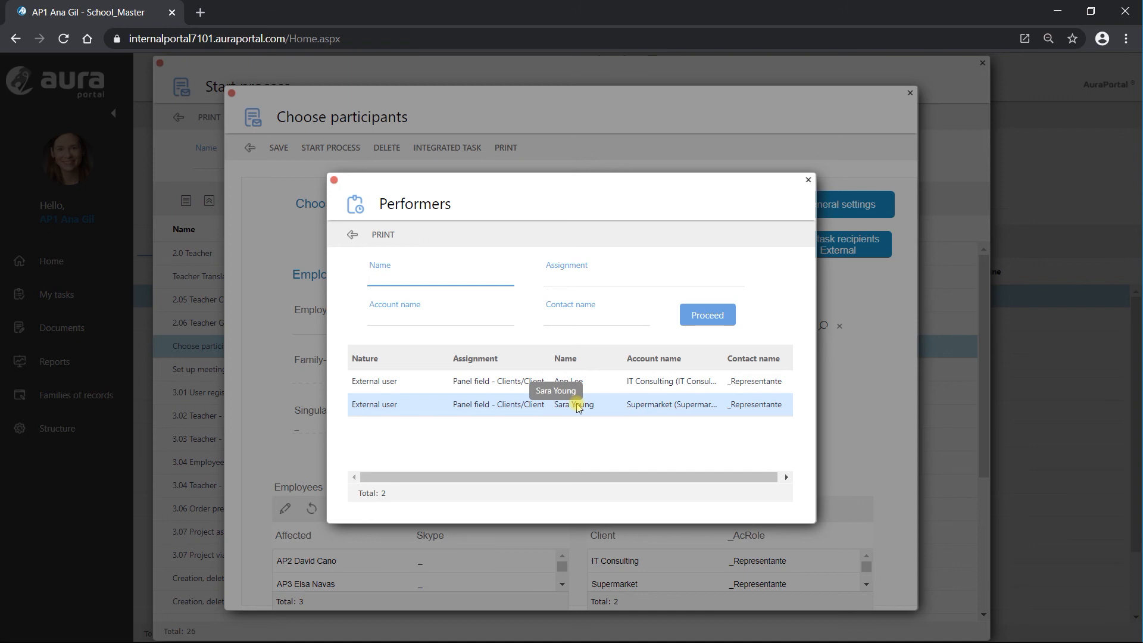
click(353, 235)
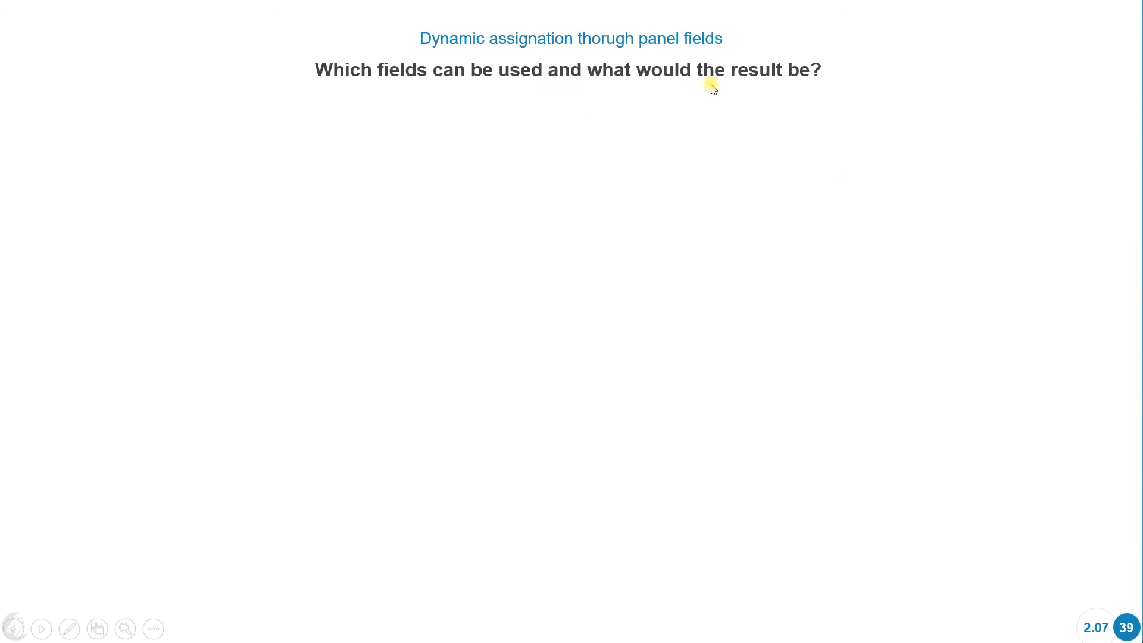
click(927, 209)
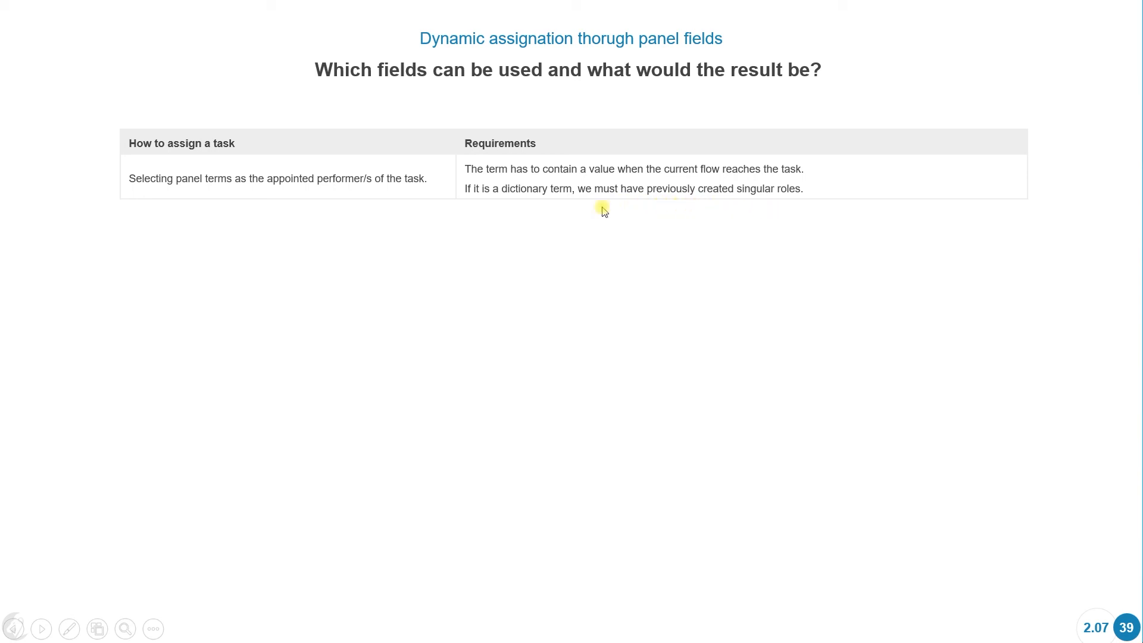
click(635, 324)
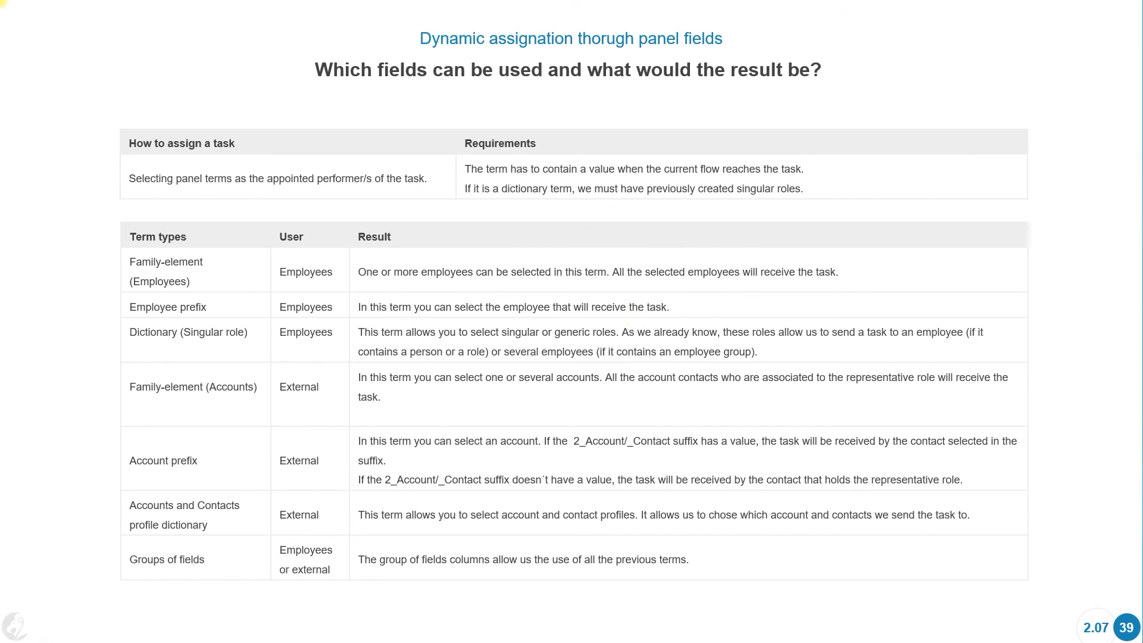